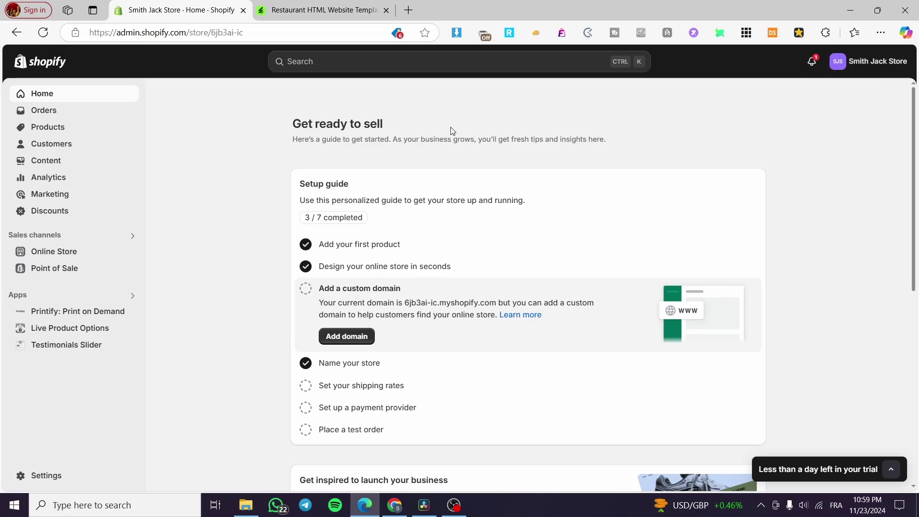
# Step: Go to the list of all stores and start creating a new store
pyautogui.click(868, 61)
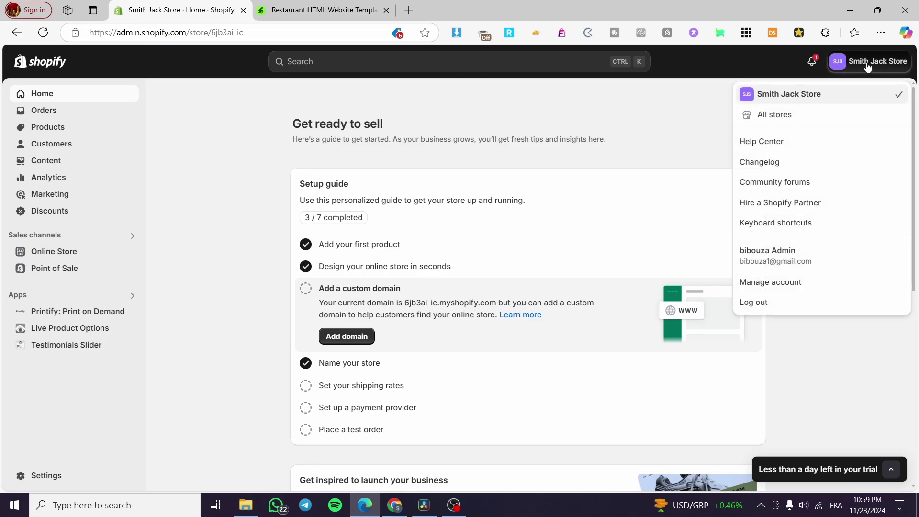
pyautogui.click(820, 122)
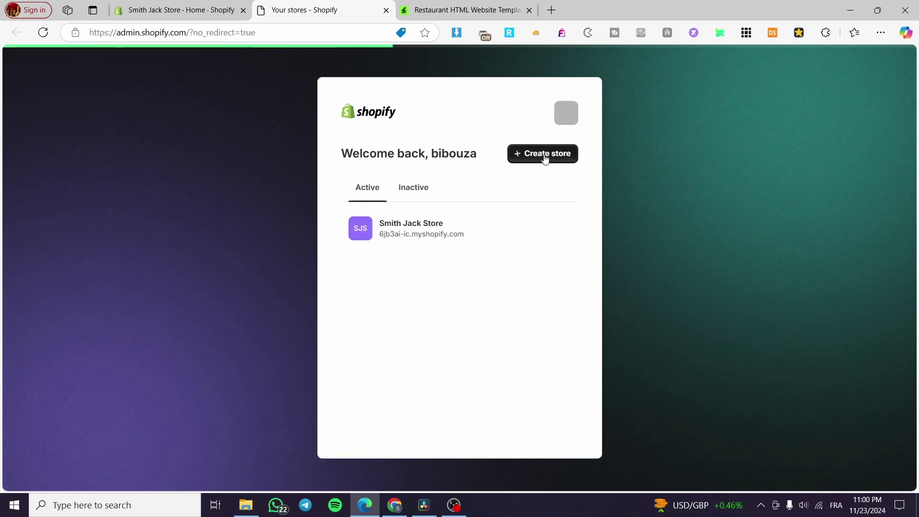
pyautogui.click(553, 159)
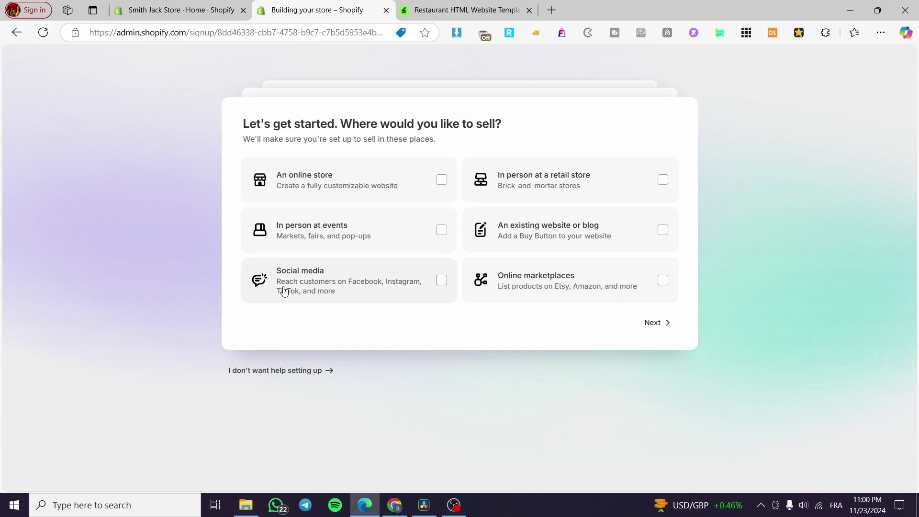
# Step: Choose an online store and in person at a retail store as the selling places, and continue the setup
pyautogui.click(440, 181)
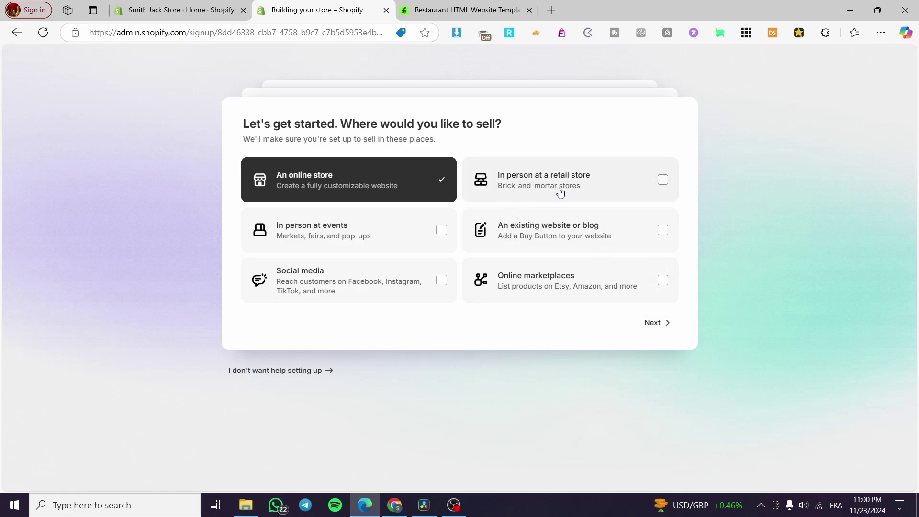
pyautogui.click(662, 180)
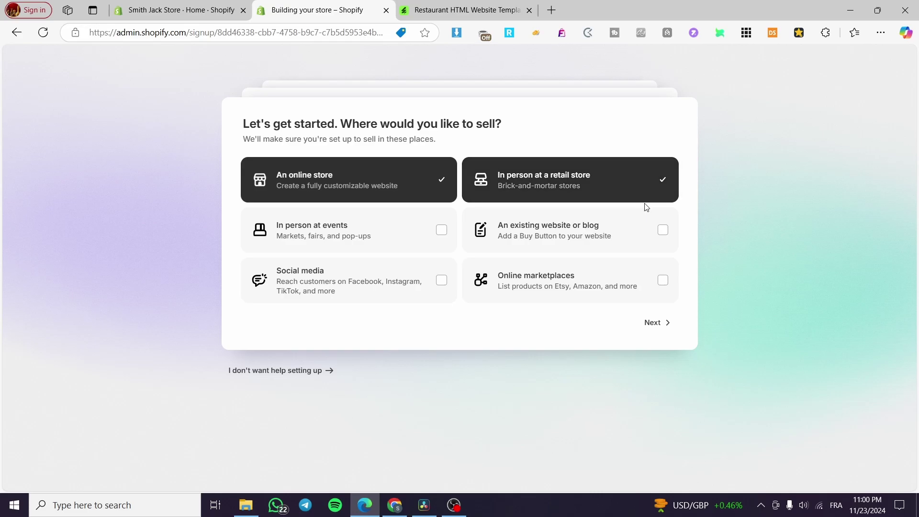
pyautogui.click(651, 325)
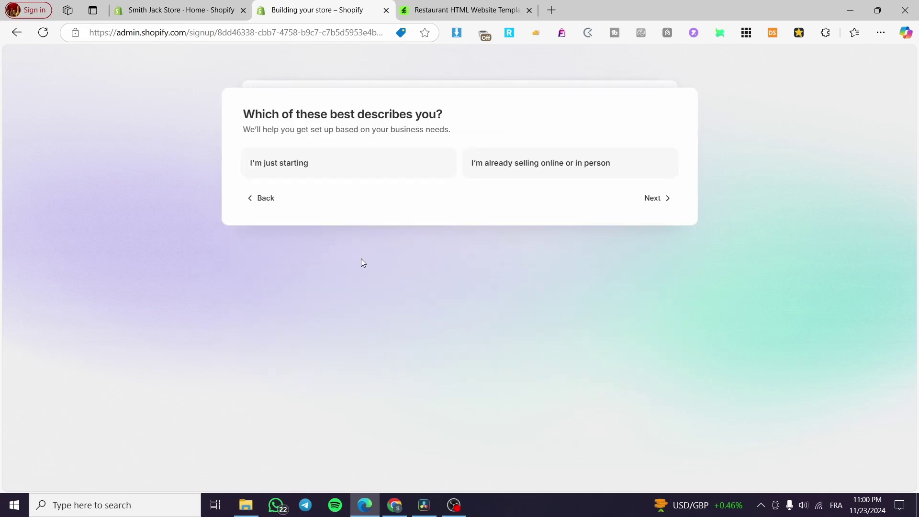
# Step: Describe the business as already selling online or in person, Small in size, and currently using the platform option Other
pyautogui.click(574, 173)
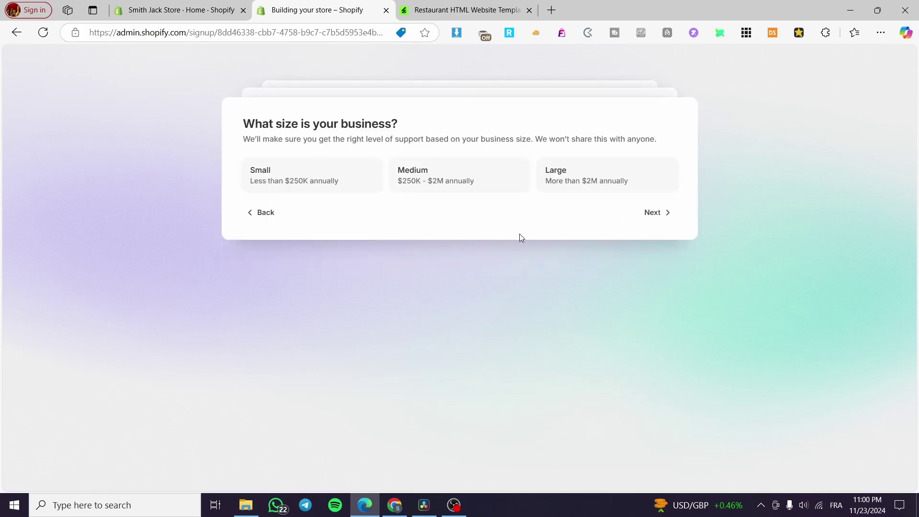
pyautogui.click(308, 185)
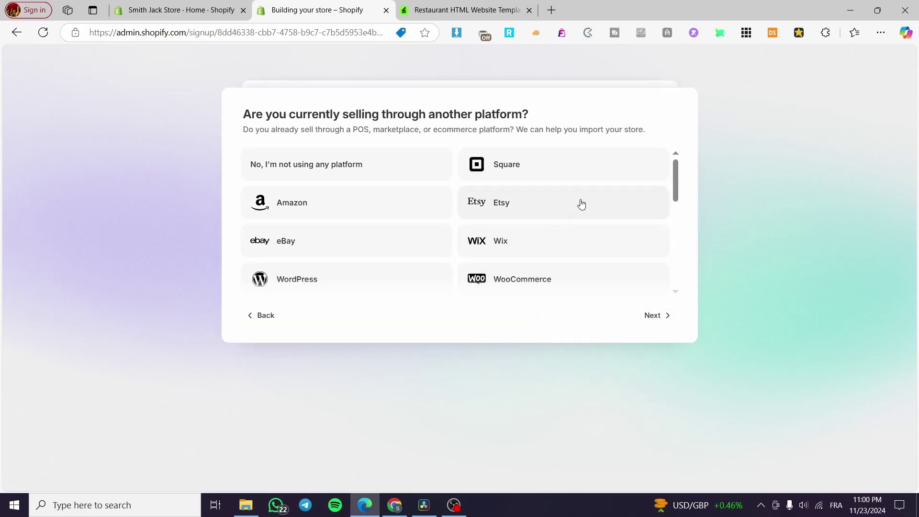
pyautogui.scroll(-6, 524, 188)
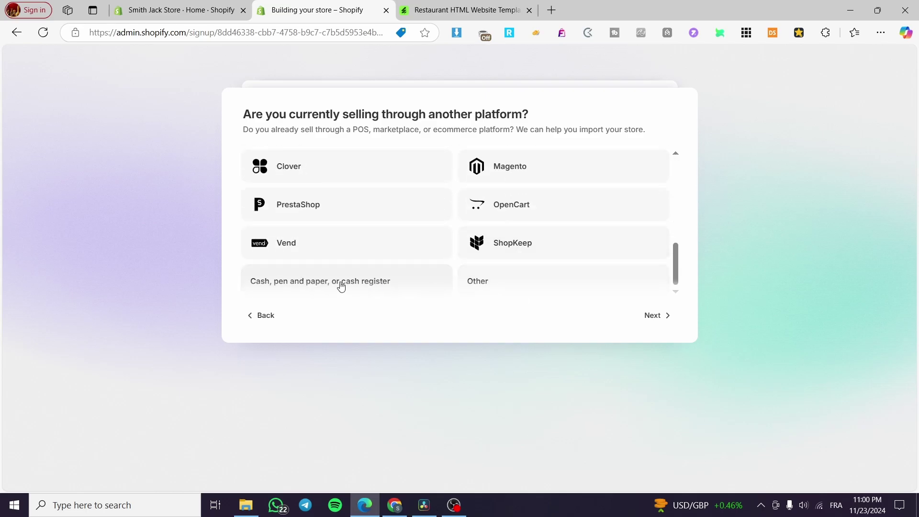
pyautogui.click(506, 295)
pyautogui.click(656, 337)
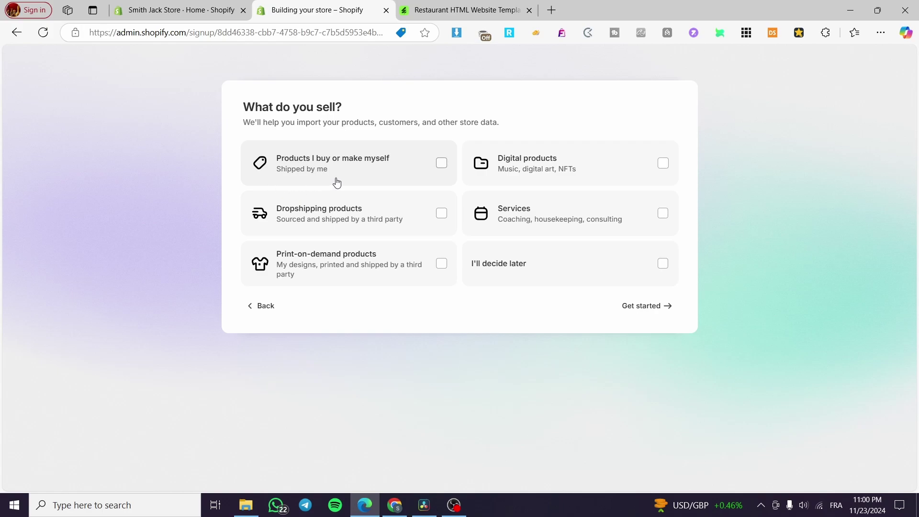
# Step: Choose Products I buy or make myself and Services as what is sold, and finish the setup without picking a plan
pyautogui.click(439, 165)
pyautogui.click(641, 223)
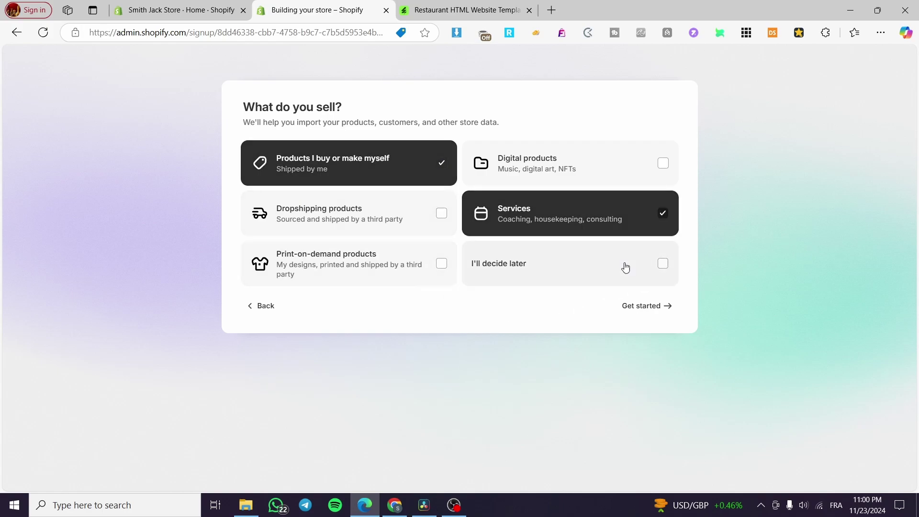
pyautogui.click(643, 306)
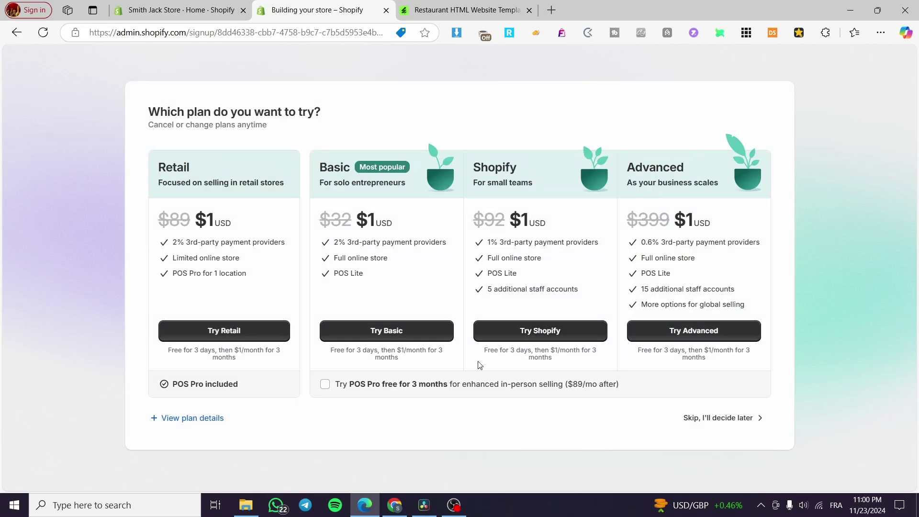
pyautogui.click(732, 419)
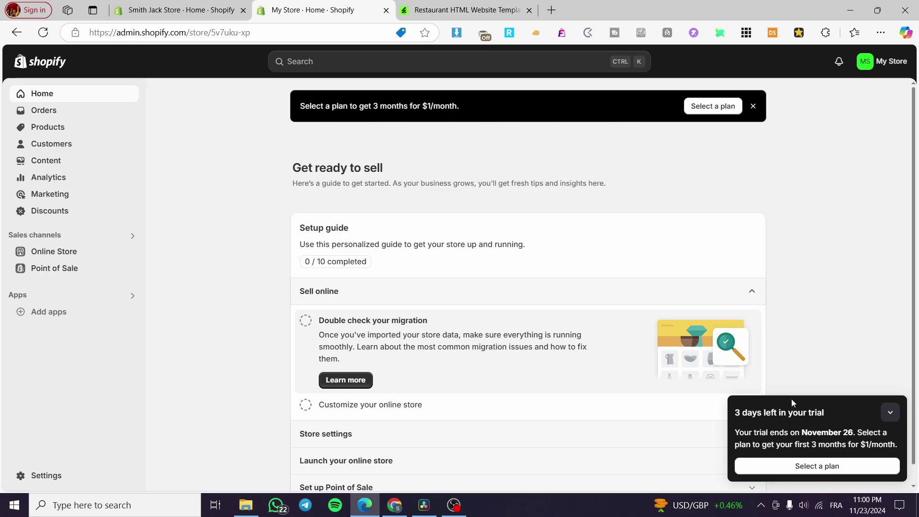
# Step: Collapse the trial notice and open the online store's Dawn theme editor in a new browser tab
pyautogui.click(890, 412)
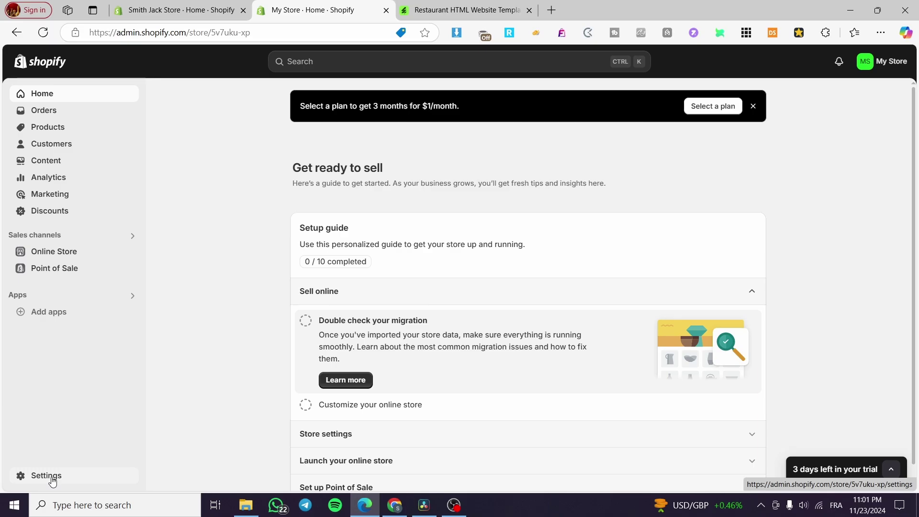
pyautogui.click(54, 253)
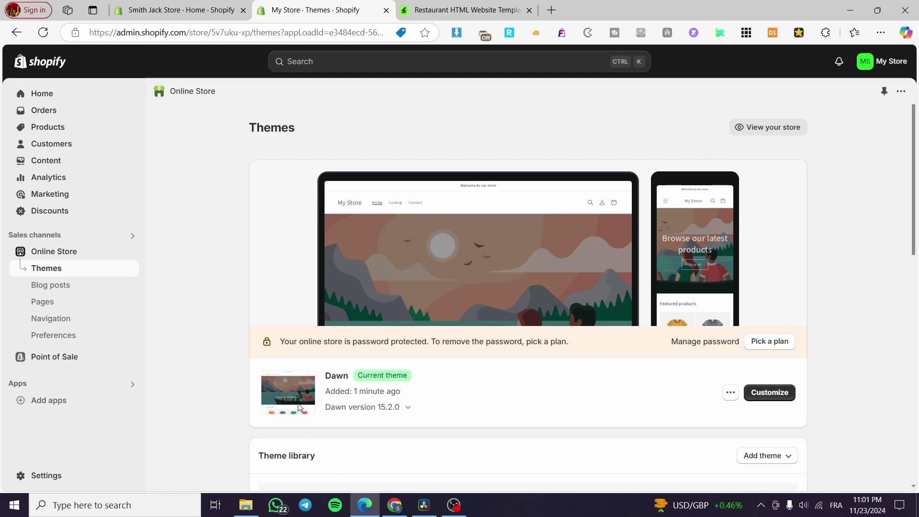
pyautogui.rightClick(769, 394)
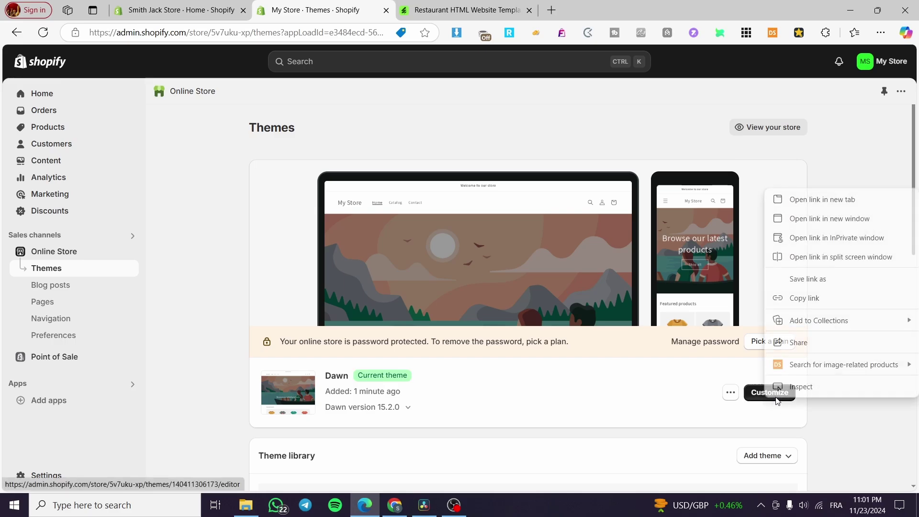
pyautogui.click(815, 207)
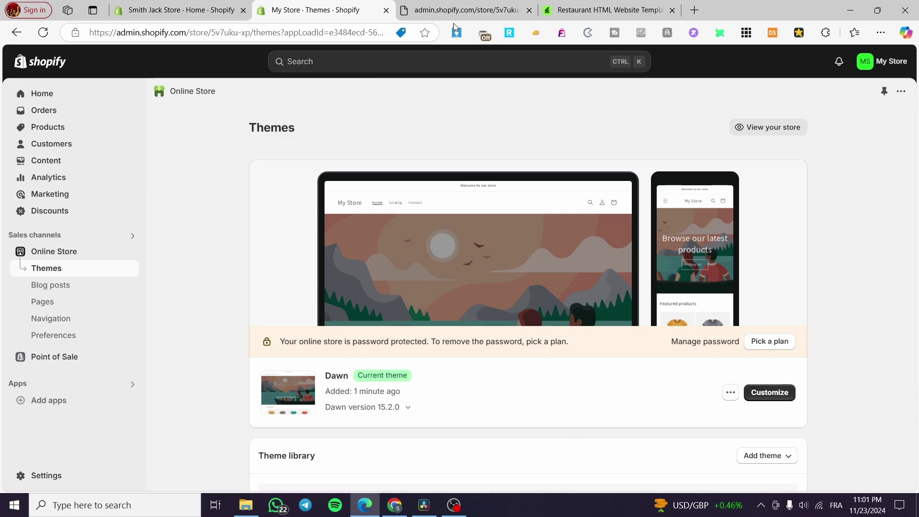
pyautogui.click(464, 9)
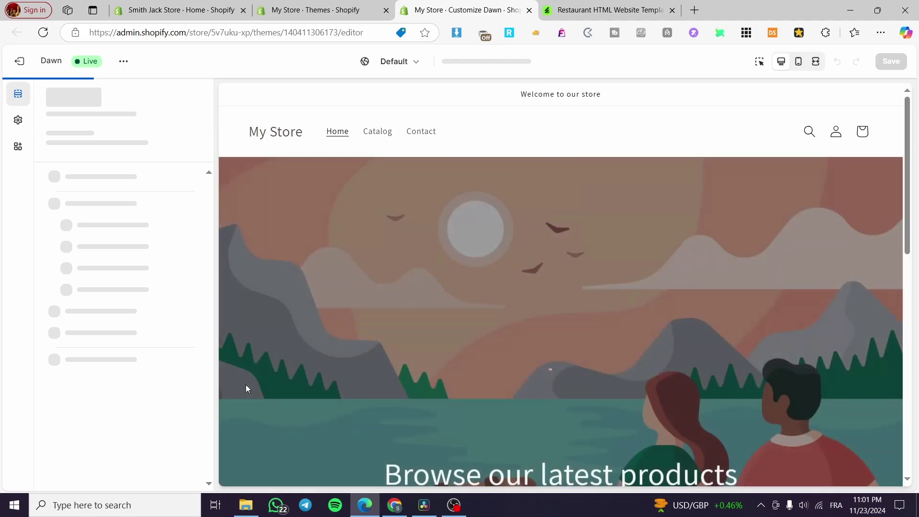
# Step: Examine the Dawn home page preview from the header and image banner through the featured products to the footer
pyautogui.scroll(-2, 554, 202)
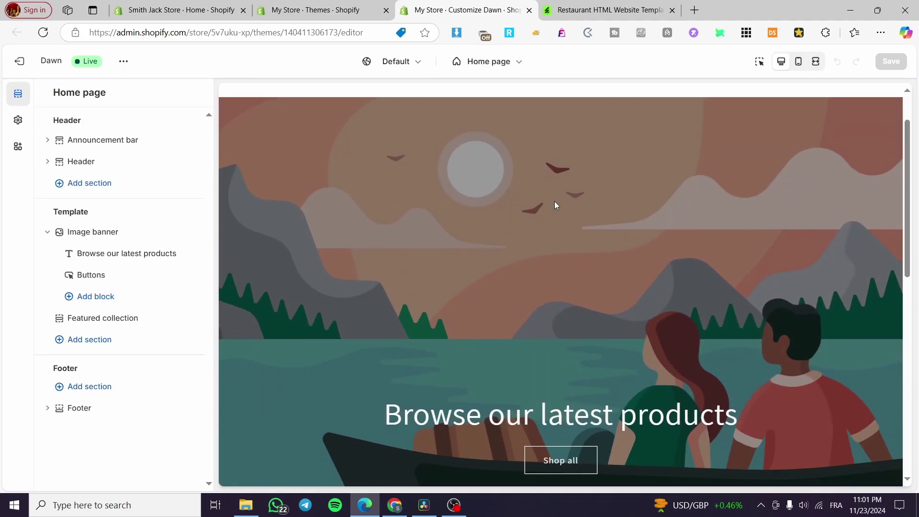
pyautogui.scroll(2, 311, 203)
pyautogui.scroll(-3, 580, 267)
pyautogui.scroll(-10, 581, 268)
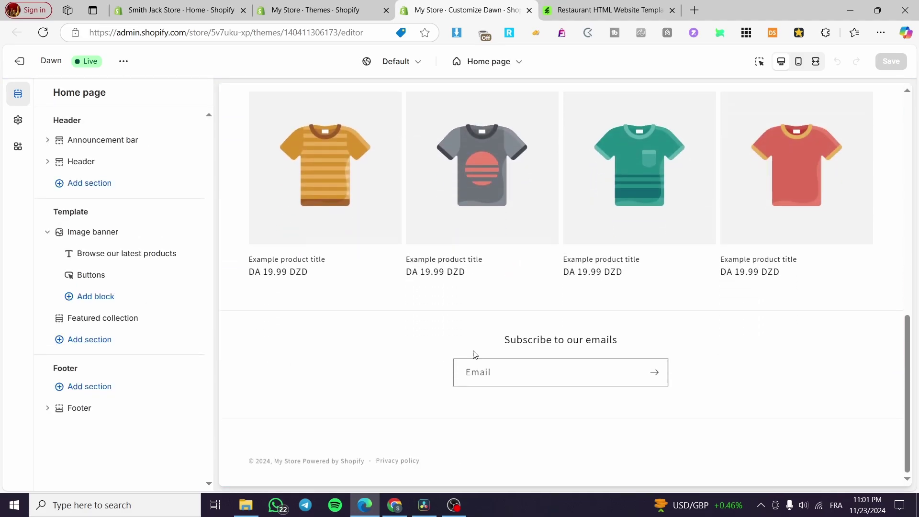
pyautogui.scroll(10, 497, 345)
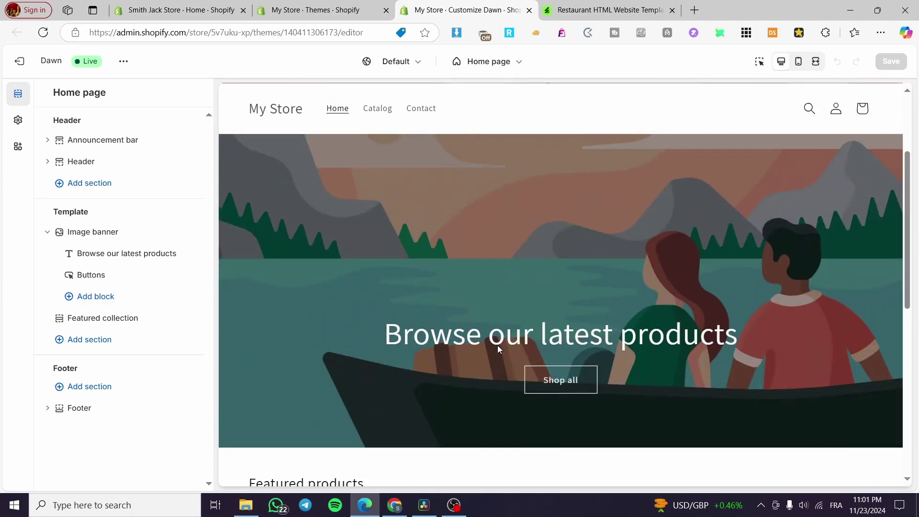
pyautogui.scroll(-5, 513, 227)
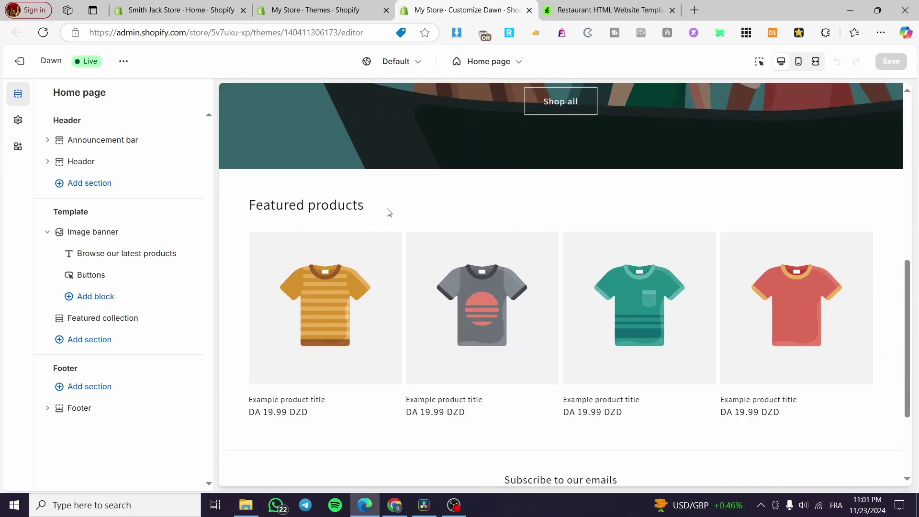
pyautogui.scroll(-2, 391, 217)
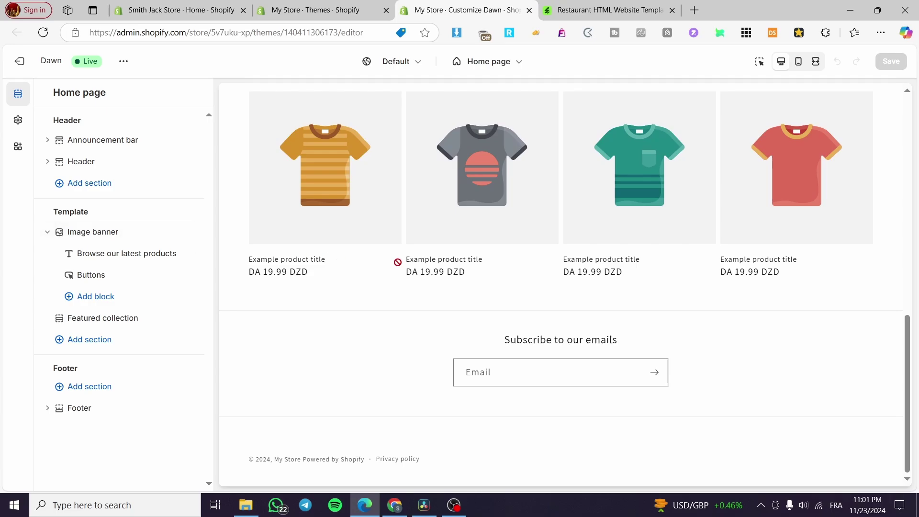
pyautogui.scroll(10, 421, 273)
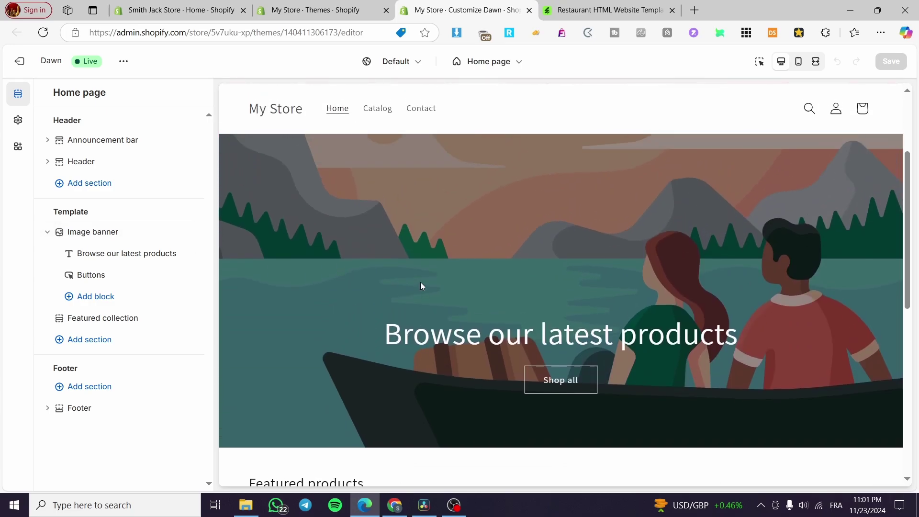
pyautogui.scroll(2, 363, 225)
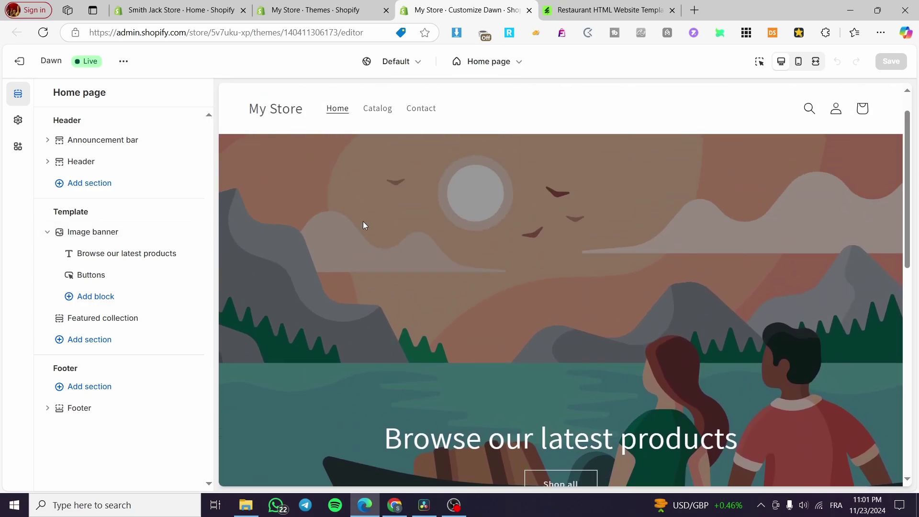
pyautogui.scroll(-2, 515, 287)
pyautogui.scroll(-3, 516, 288)
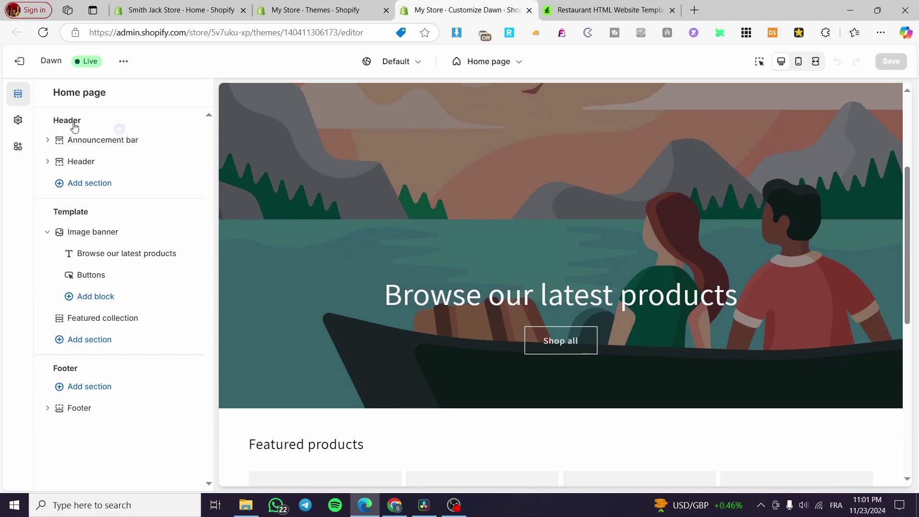
# Step: Open the Image banner section's settings and start selecting its first image
pyautogui.moveTo(92, 232)
pyautogui.click(86, 238)
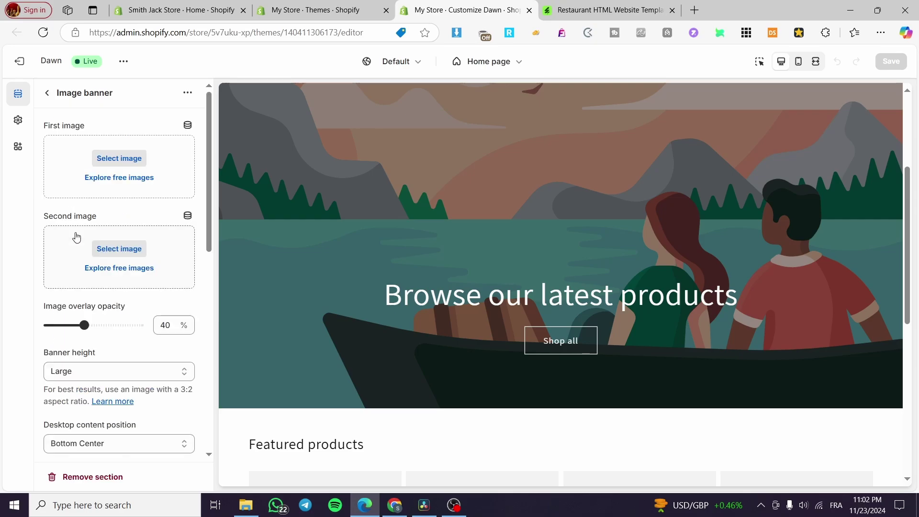
pyautogui.click(130, 158)
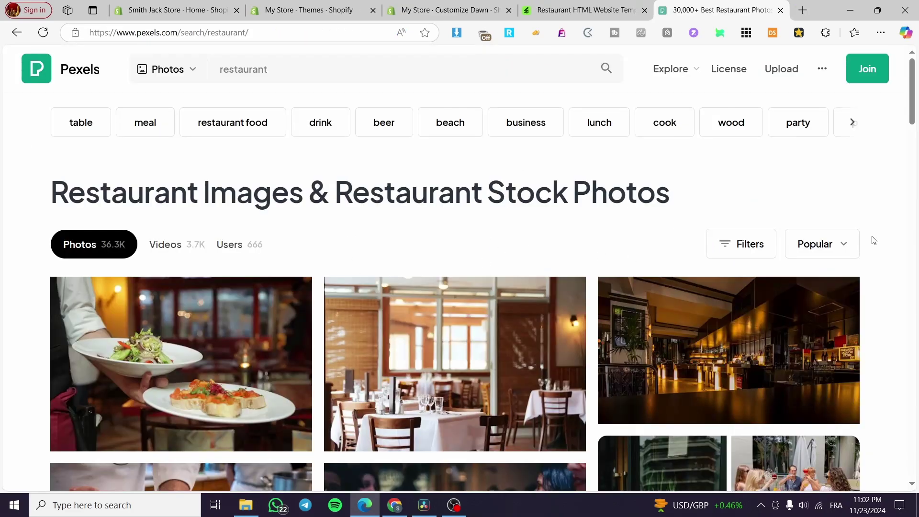
# Step: Browse the Pexels restaurant photos, dismiss the Google sign-in prompt, and download the photo of cooked dishes in white bowls
pyautogui.scroll(-4, 182, 287)
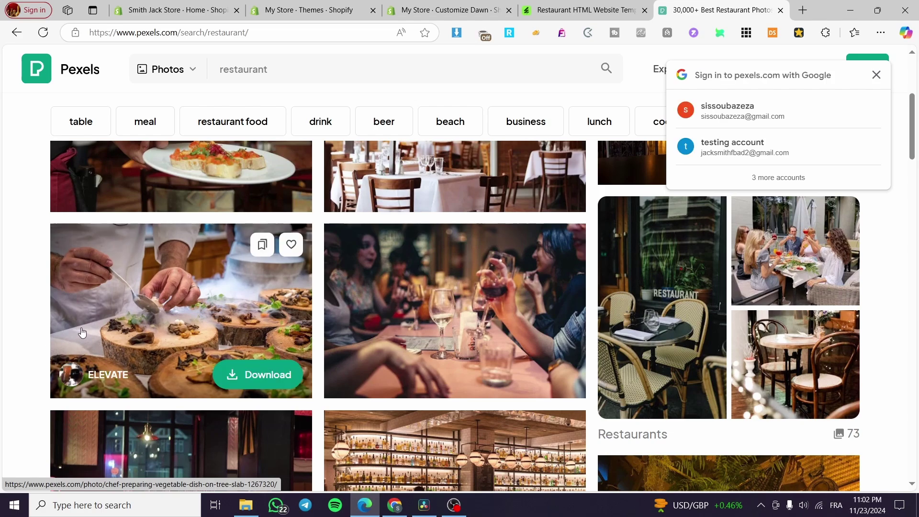
pyautogui.scroll(-2, 21, 313)
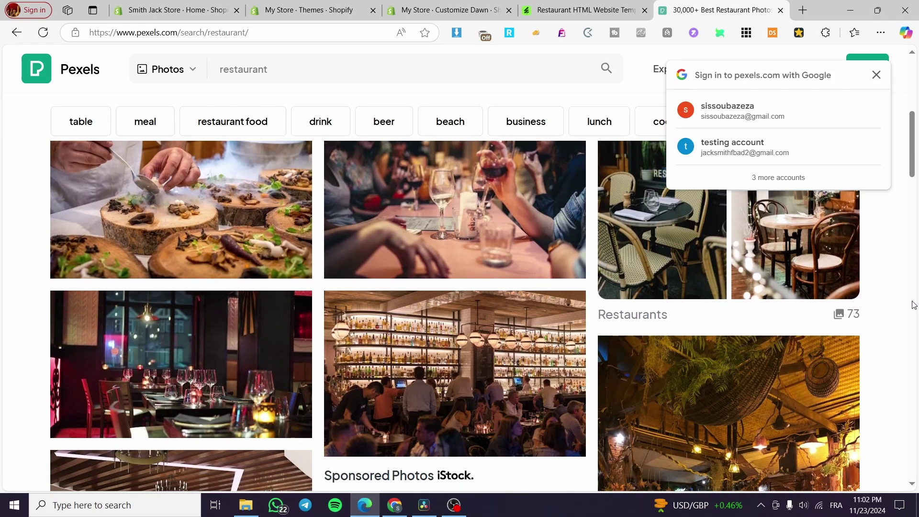
pyautogui.click(875, 75)
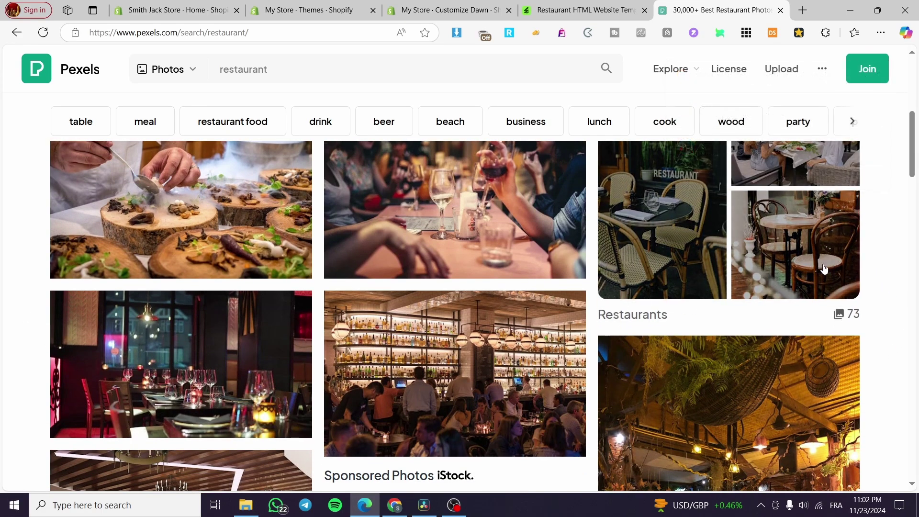
pyautogui.scroll(-5, 879, 261)
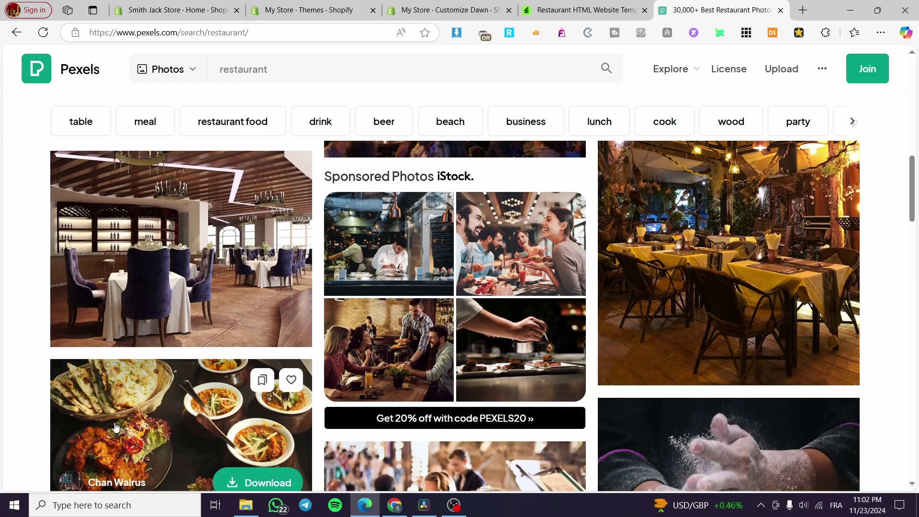
pyautogui.scroll(-2, 31, 318)
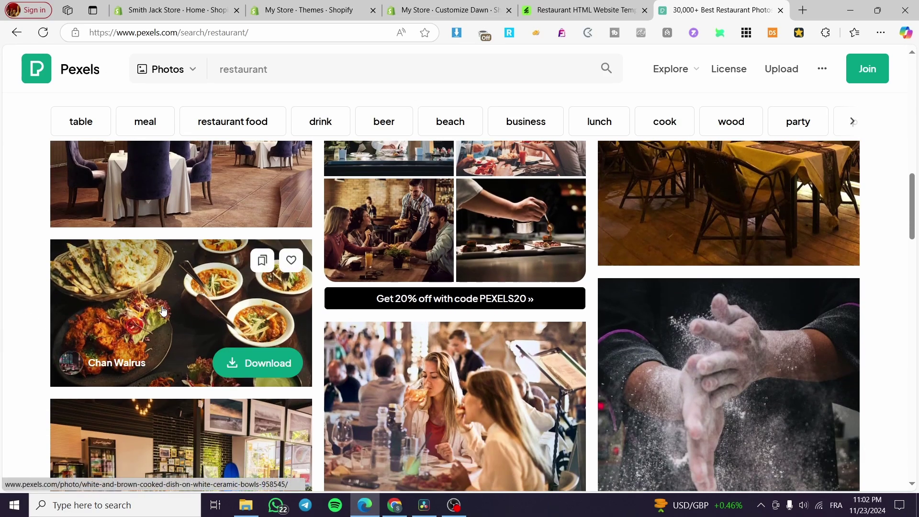
pyautogui.scroll(-2, 165, 309)
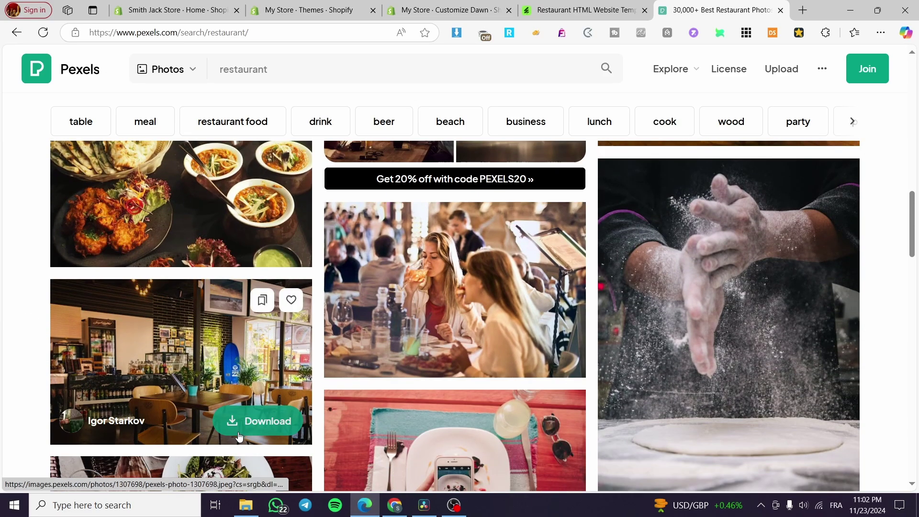
pyautogui.click(271, 239)
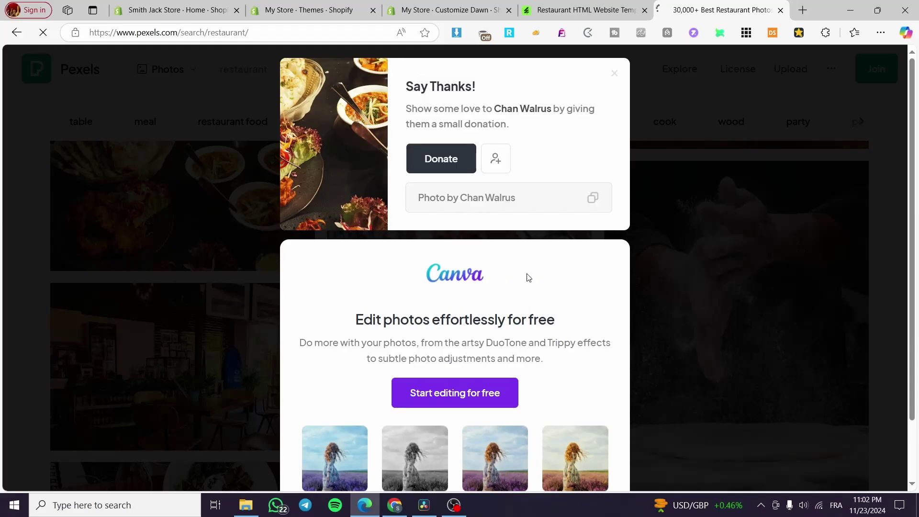
# Step: Return to the theme editor and upload the downloaded photo of cooked dishes as the image banner's first image
pyautogui.click(614, 73)
pyautogui.click(425, 3)
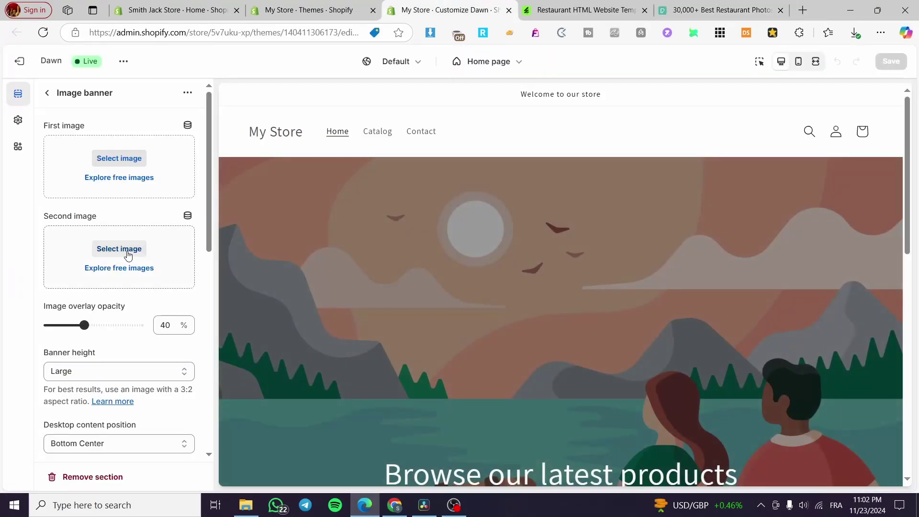
pyautogui.click(126, 159)
pyautogui.click(459, 339)
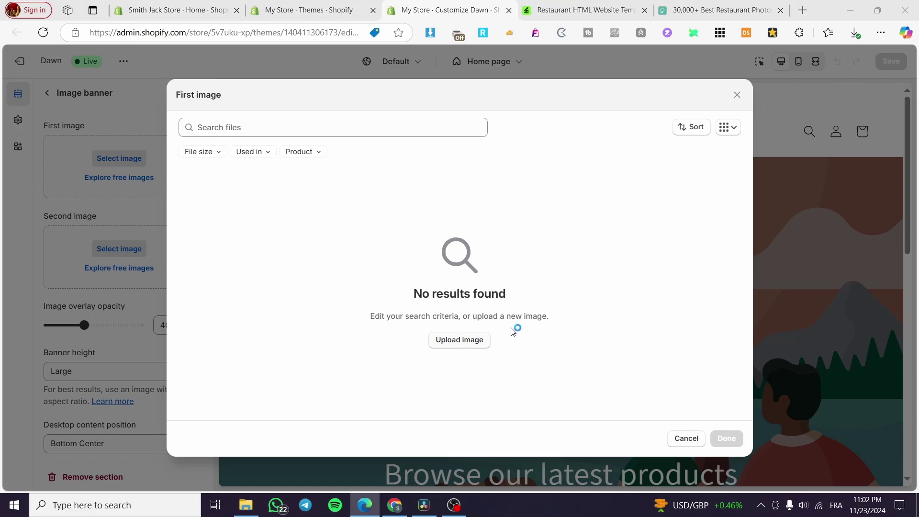
pyautogui.click(523, 154)
pyautogui.doubleClick(523, 154)
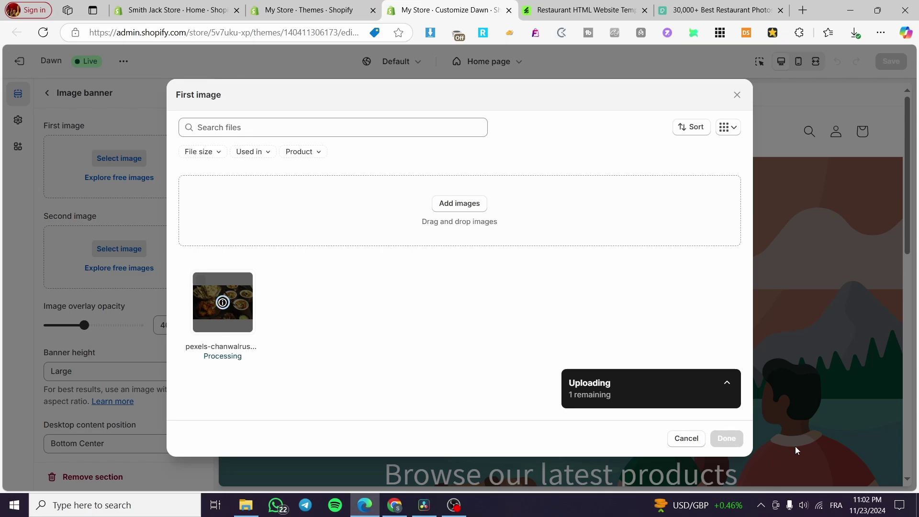
pyautogui.click(726, 438)
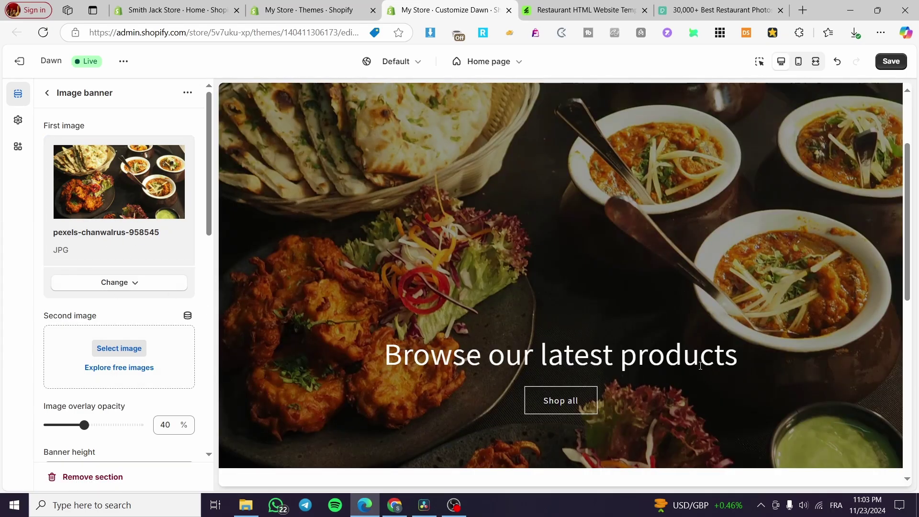
# Step: Change the image banner's heading to "Browse our latest plates" and set its heading size to Medium
pyautogui.scroll(-4, 96, 382)
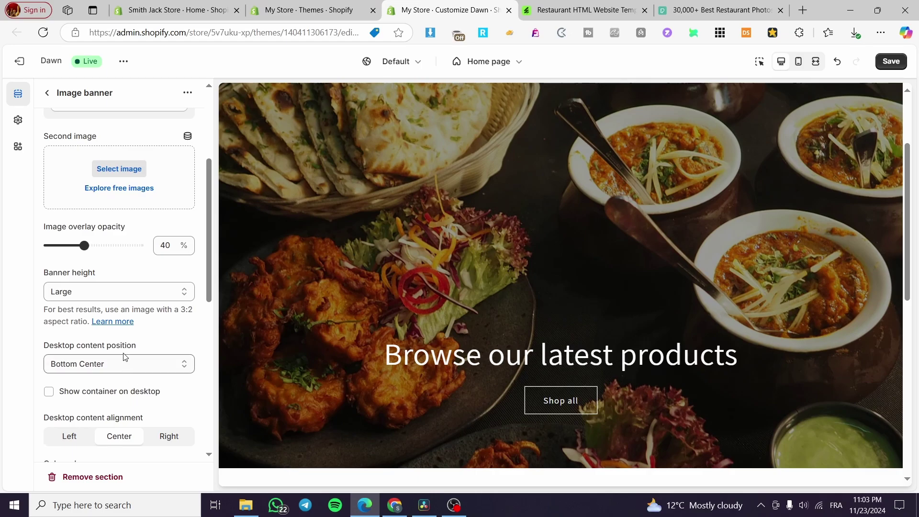
pyautogui.click(47, 92)
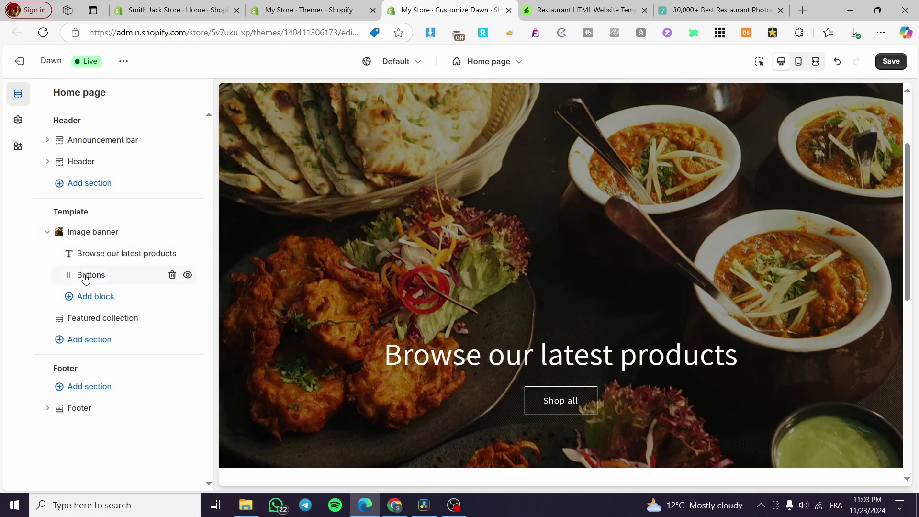
pyautogui.click(113, 256)
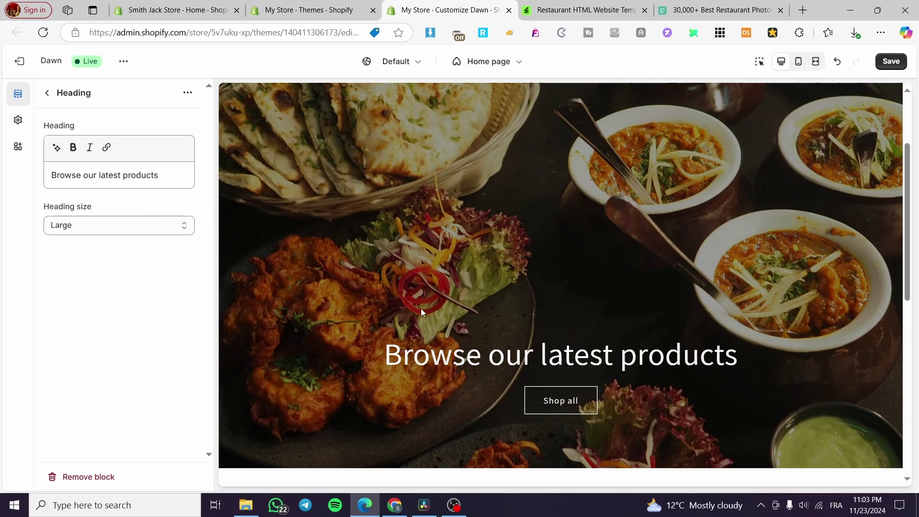
pyautogui.moveTo(173, 179); pyautogui.dragTo(121, 175)
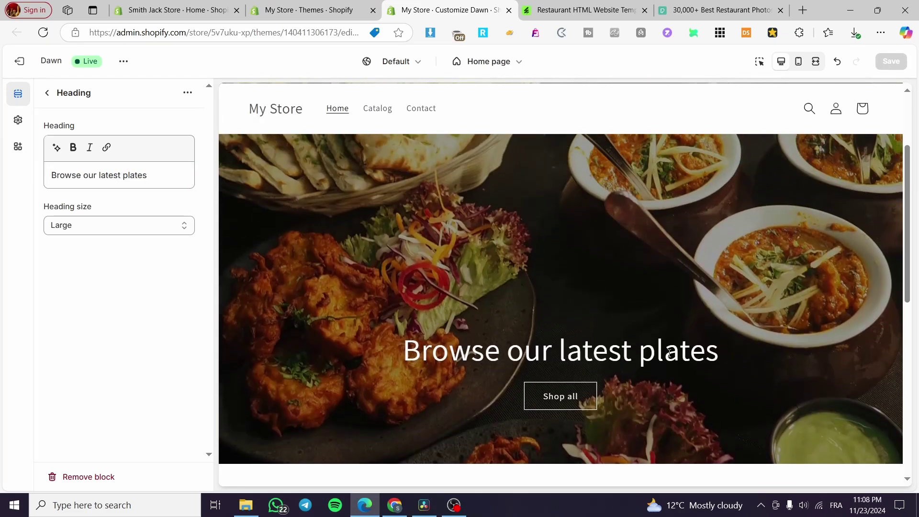
pyautogui.click(121, 225)
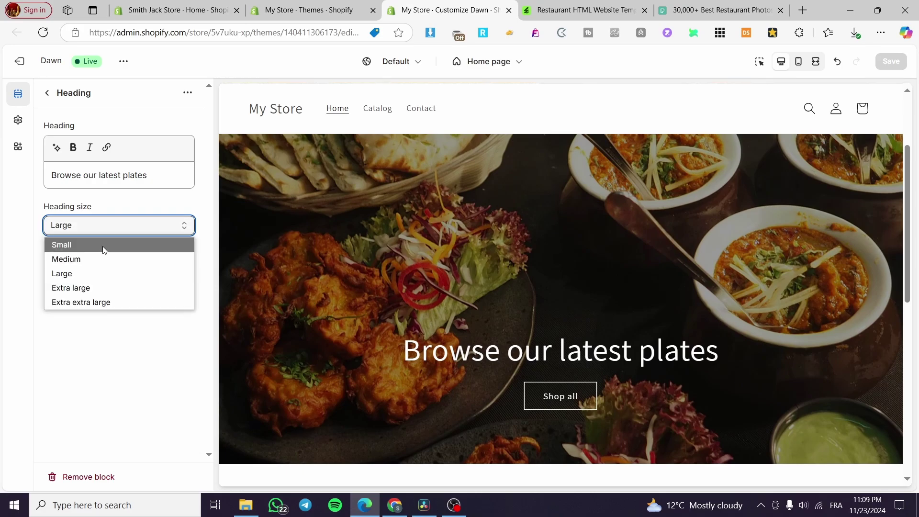
pyautogui.click(102, 257)
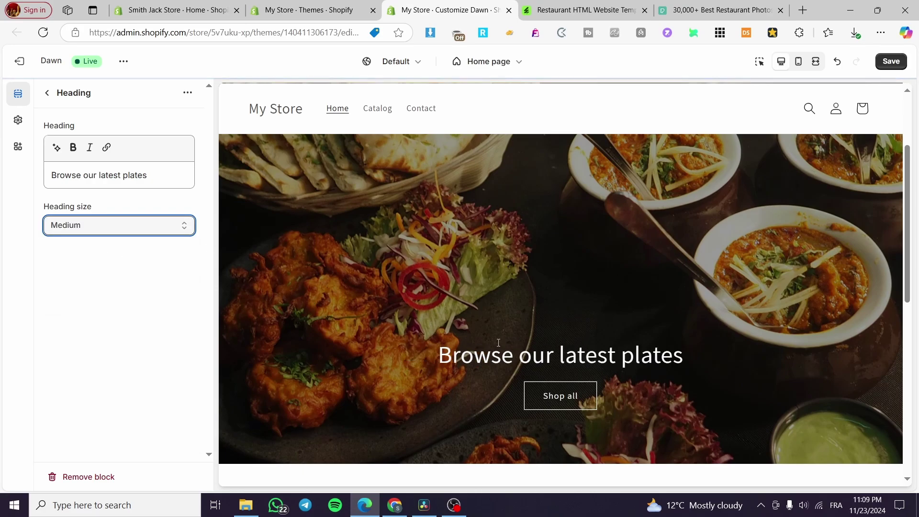
pyautogui.click(47, 93)
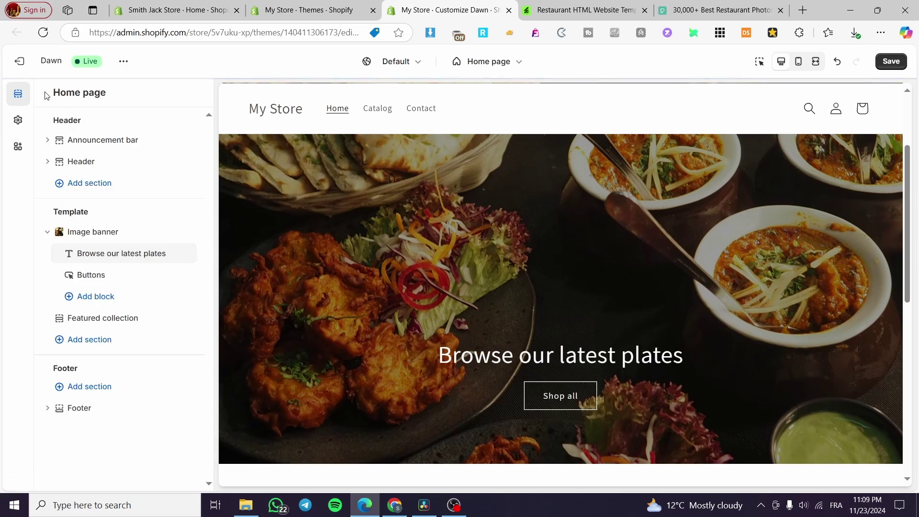
# Step: Relabel the image banner's first button "Explore All" and save the theme changes
pyautogui.click(91, 276)
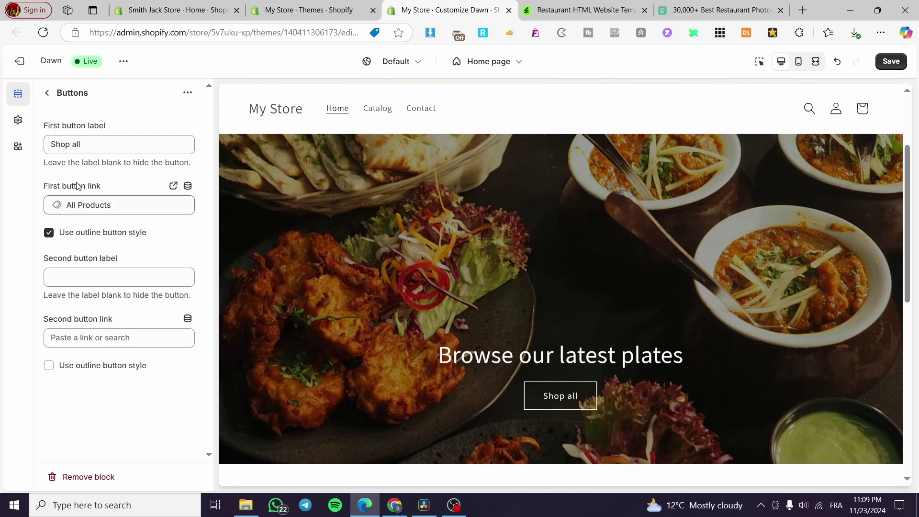
pyautogui.tripleClick(88, 147)
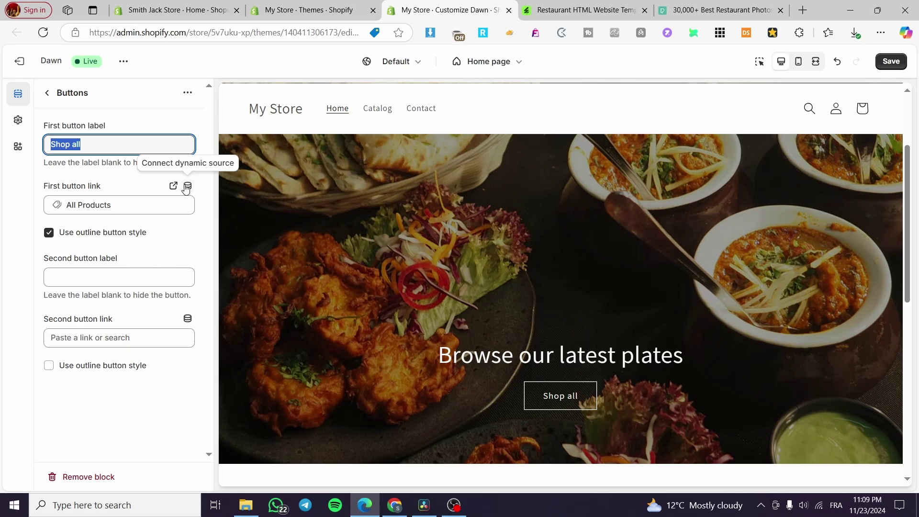
pyautogui.write('Explore a')
pyautogui.press('BackSpace')
pyautogui.write('All')
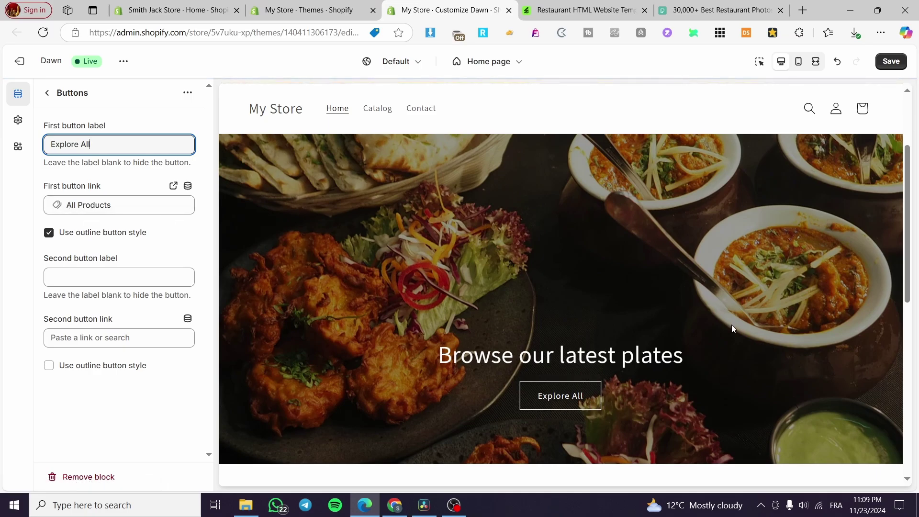
pyautogui.click(891, 61)
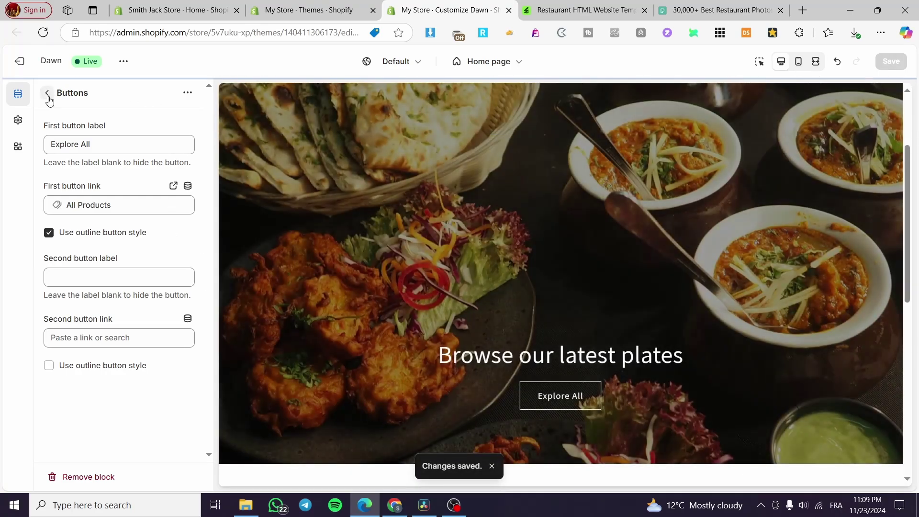
# Step: Check the featured products section, leave the theme editor, and start a new product in the store admin
pyautogui.scroll(-6, 506, 235)
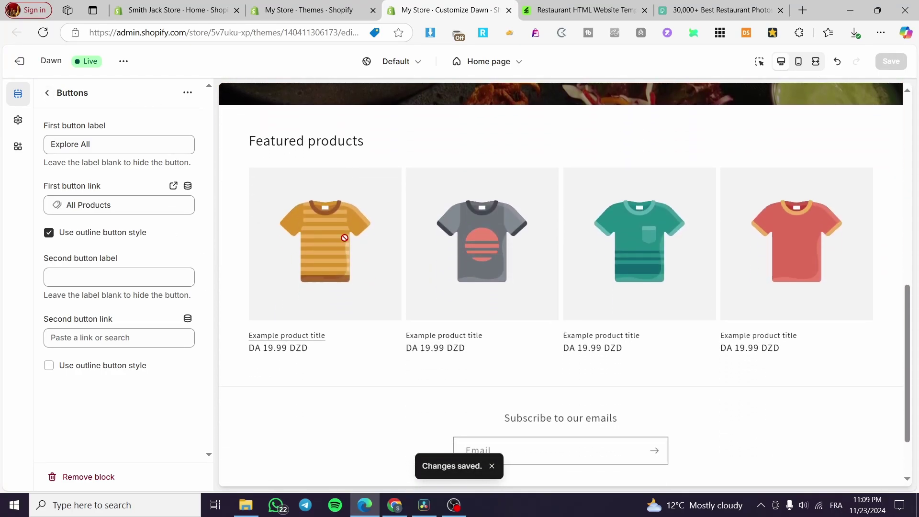
pyautogui.click(47, 92)
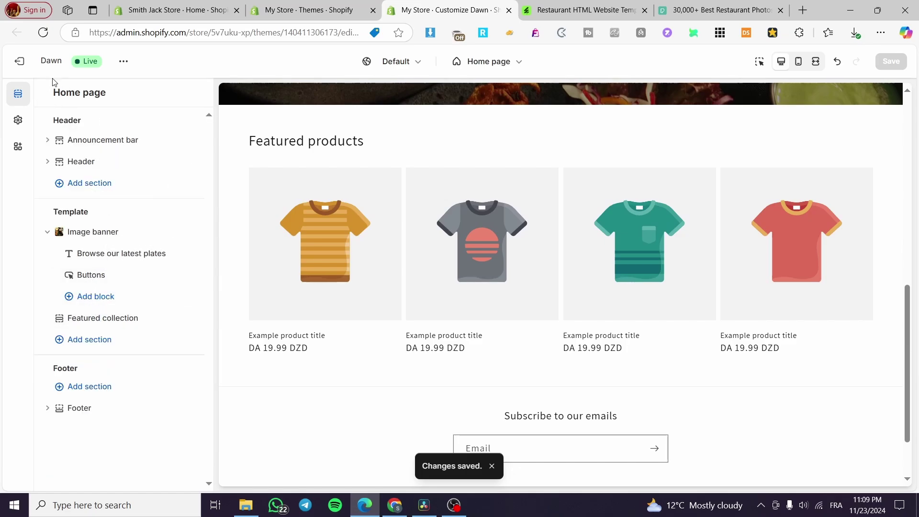
pyautogui.click(20, 61)
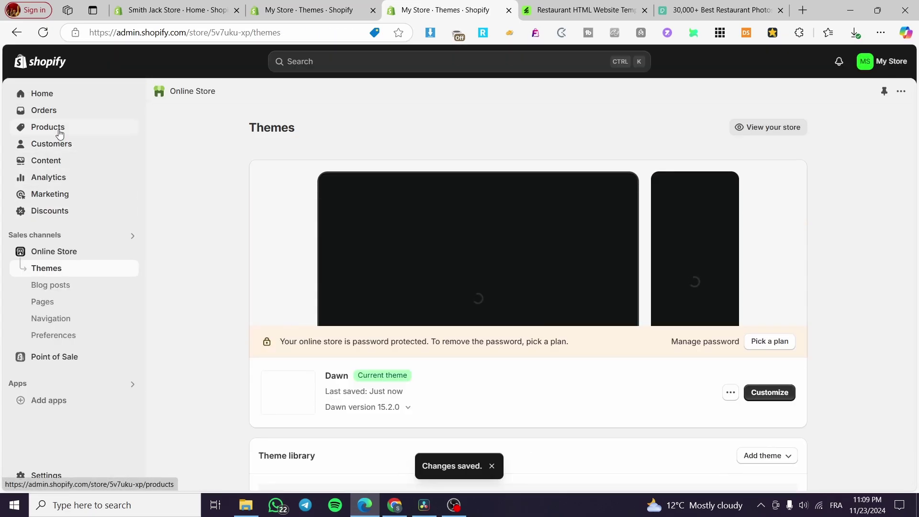
pyautogui.click(58, 129)
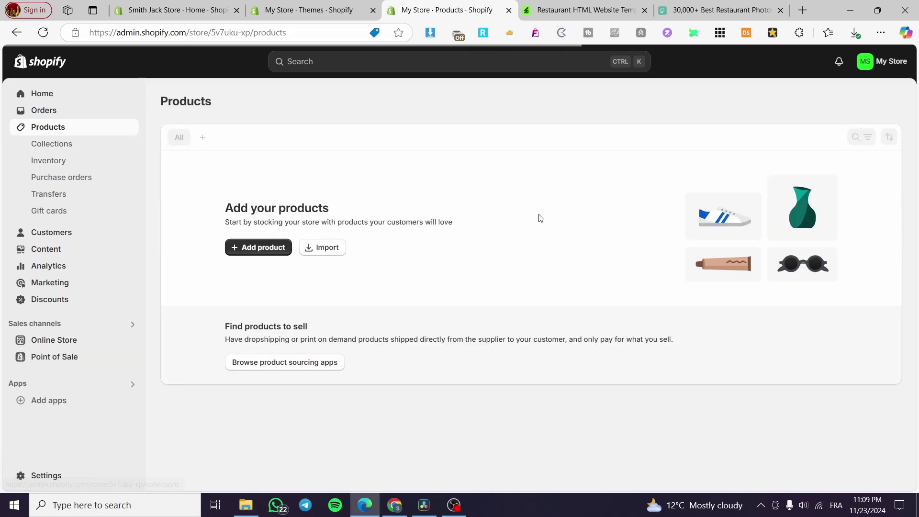
pyautogui.click(259, 258)
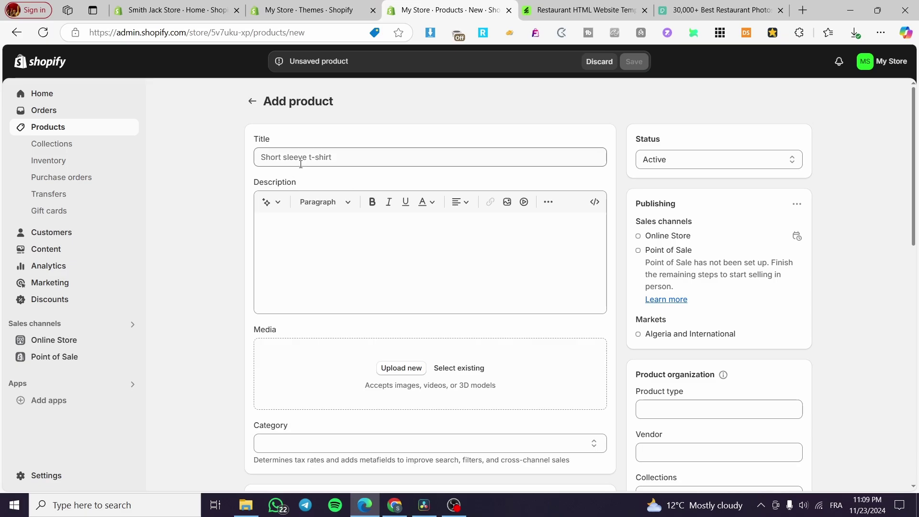
# Step: Search Pexels for "Spaghetti" and download the photo of spiral pasta with tomato sauce and basil
pyautogui.hotkey('ctrl', '9')
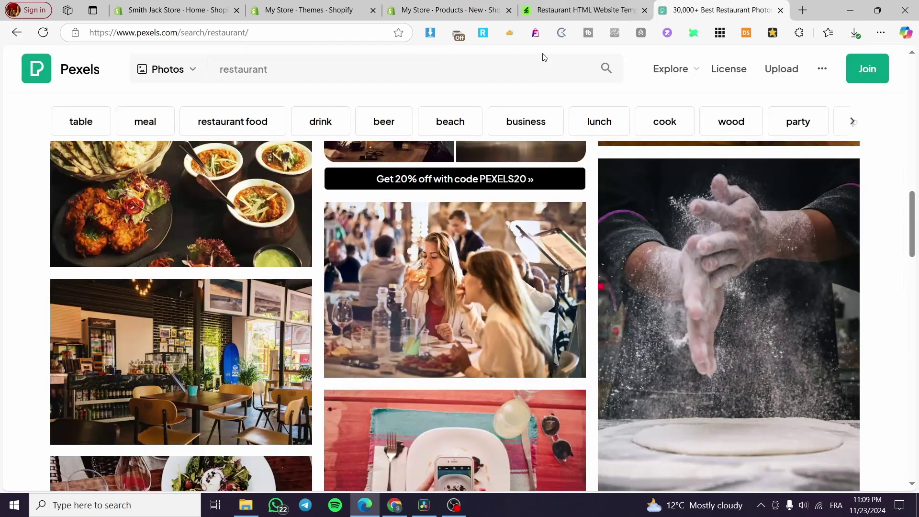
pyautogui.doubleClick(411, 70)
pyautogui.moveTo(205, 67)
pyautogui.write('Sp')
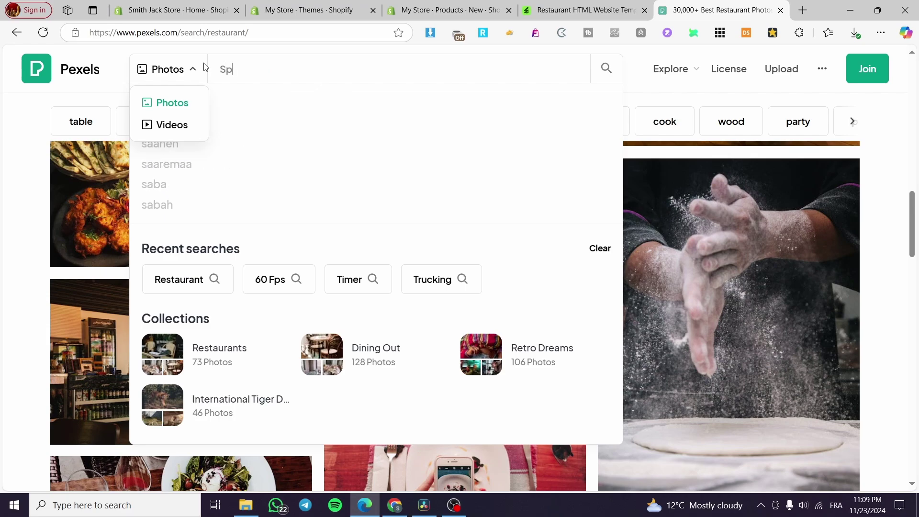
pyautogui.write('aghetti')
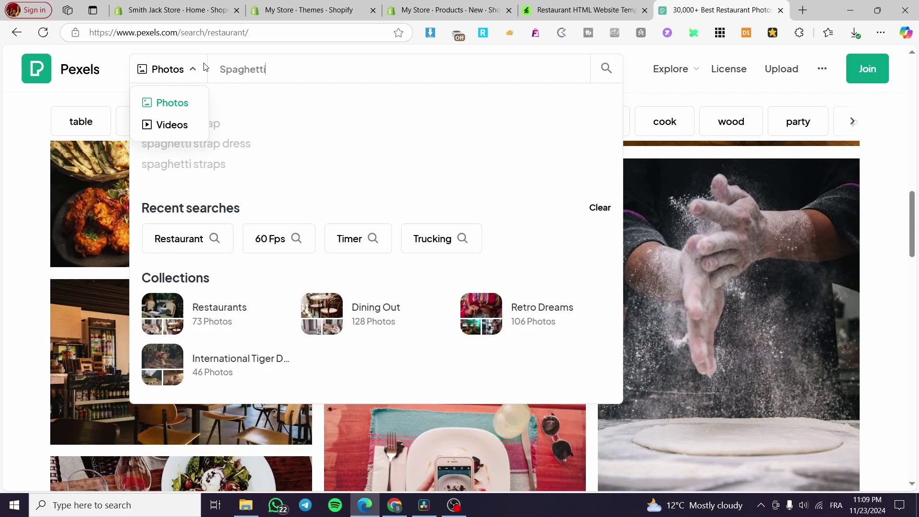
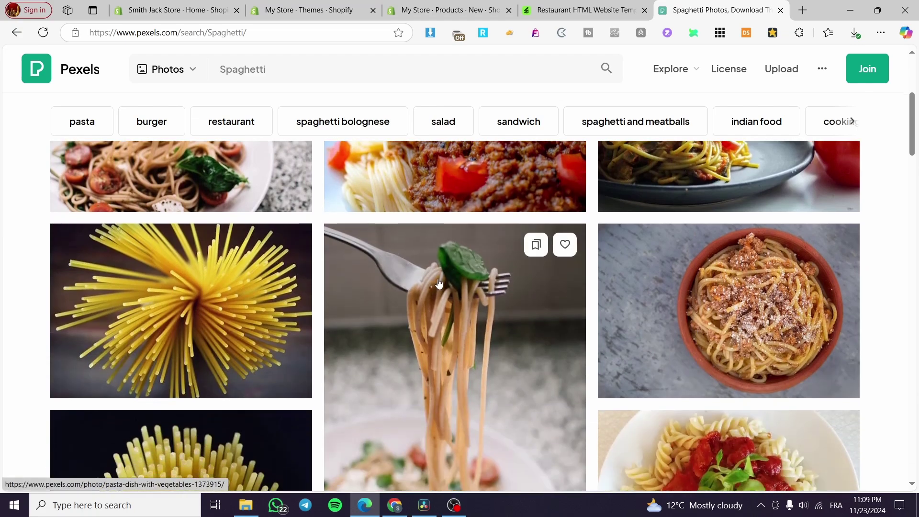
pyautogui.scroll(-4, 594, 308)
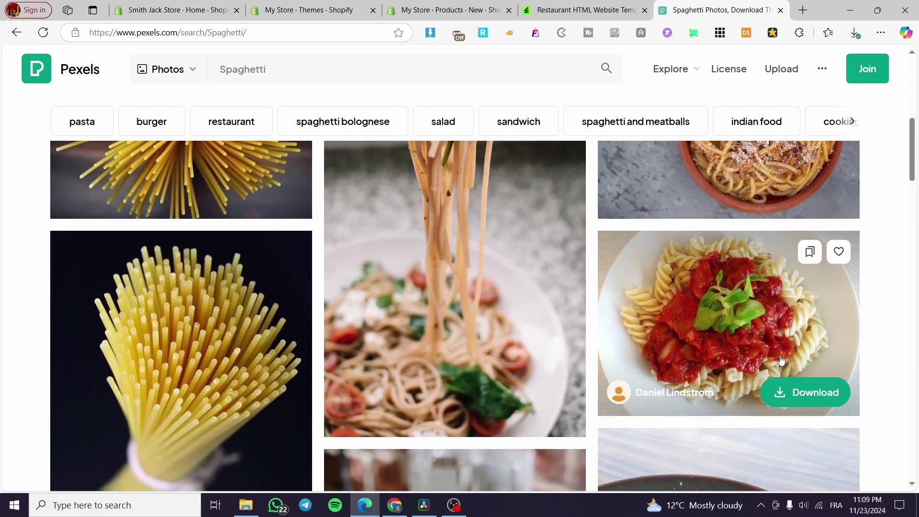
pyautogui.click(784, 388)
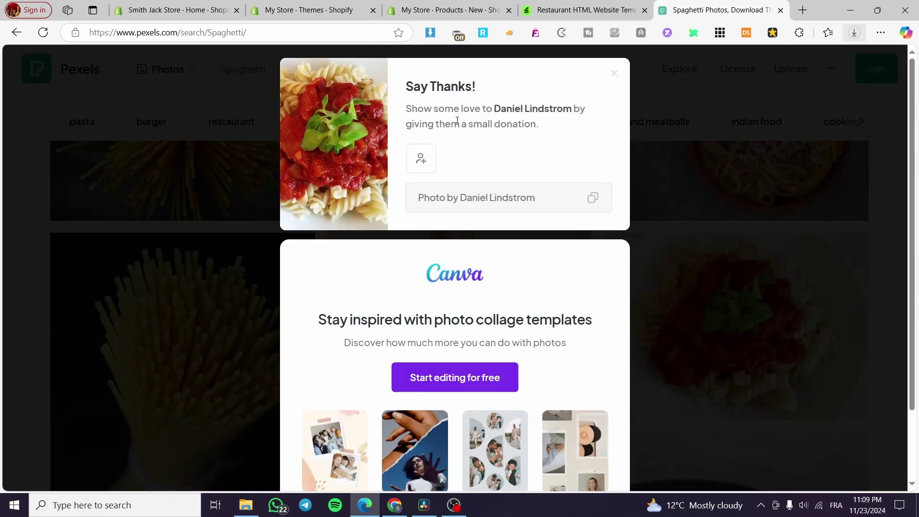
# Step: Return to the new product page and upload the downloaded pasta photo as its media
pyautogui.click(425, 4)
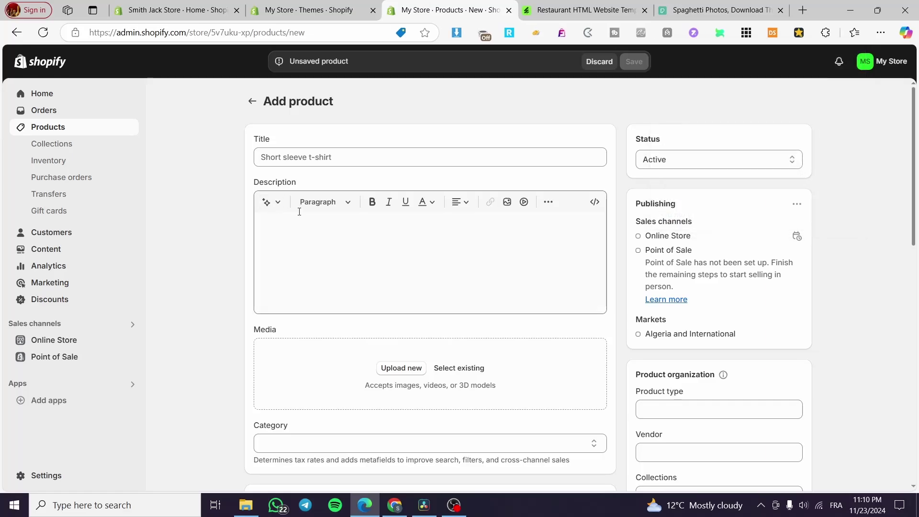
pyautogui.click(415, 368)
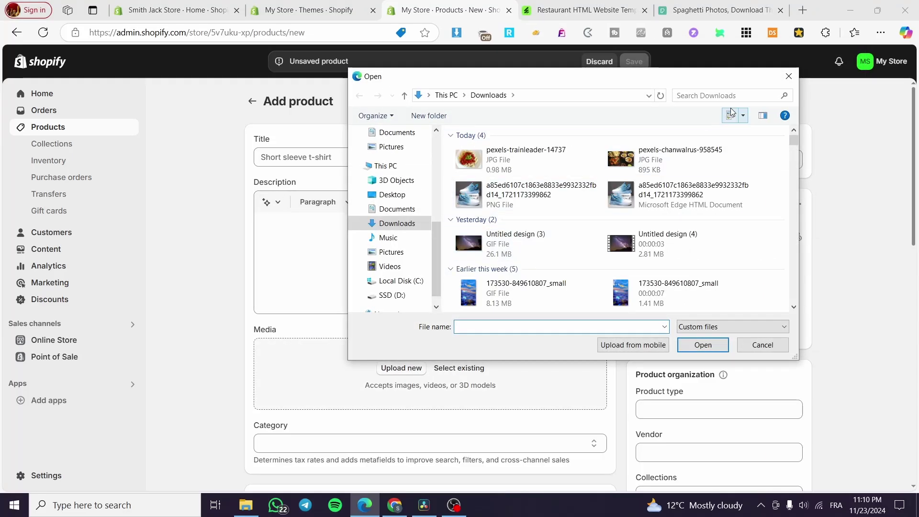
pyautogui.click(537, 154)
pyautogui.doubleClick(537, 154)
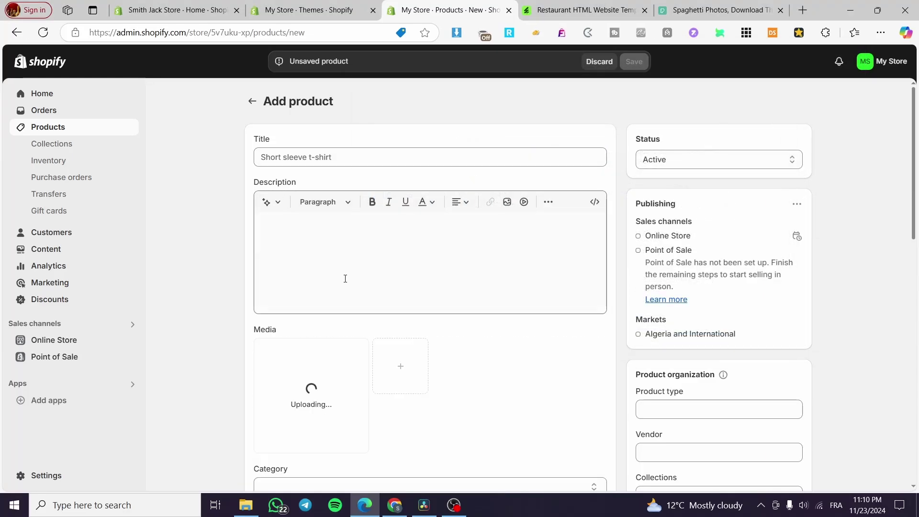
# Step: Title the new product "Italian Spaghetti"
pyautogui.click(360, 158)
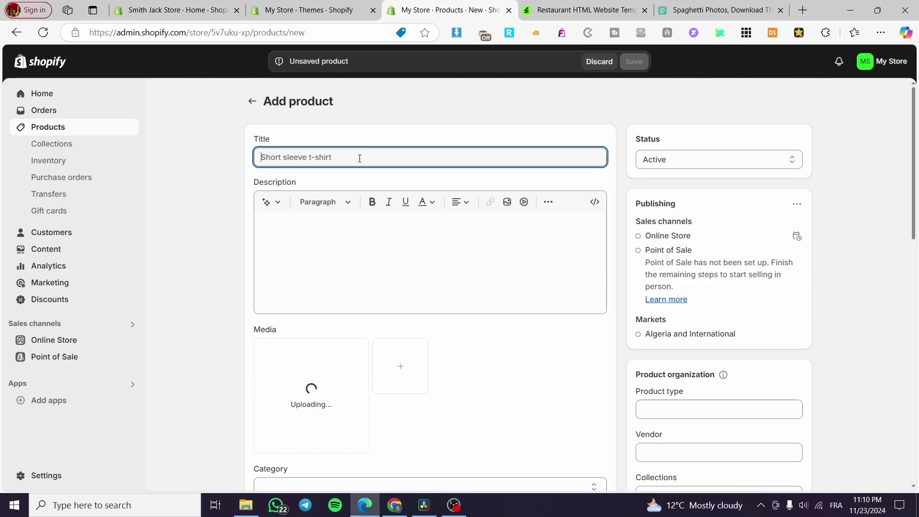
pyautogui.write('Itali')
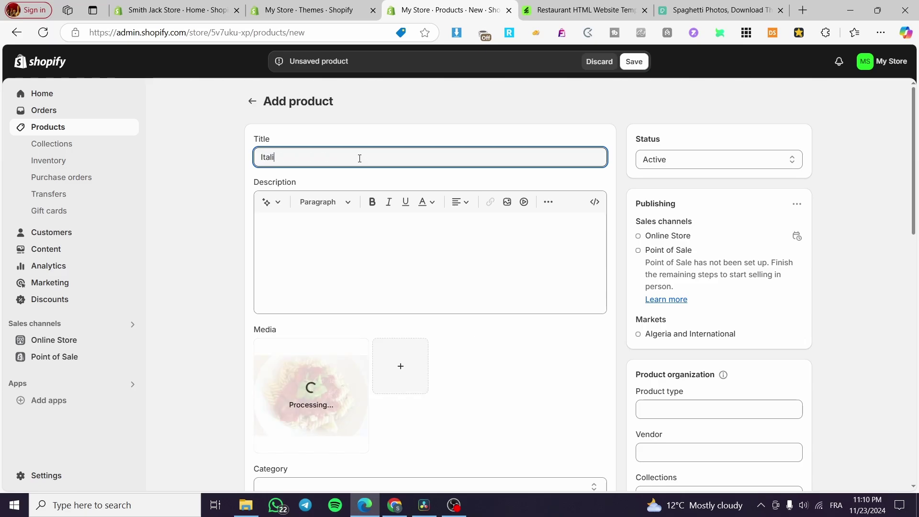
pyautogui.write('an Spah')
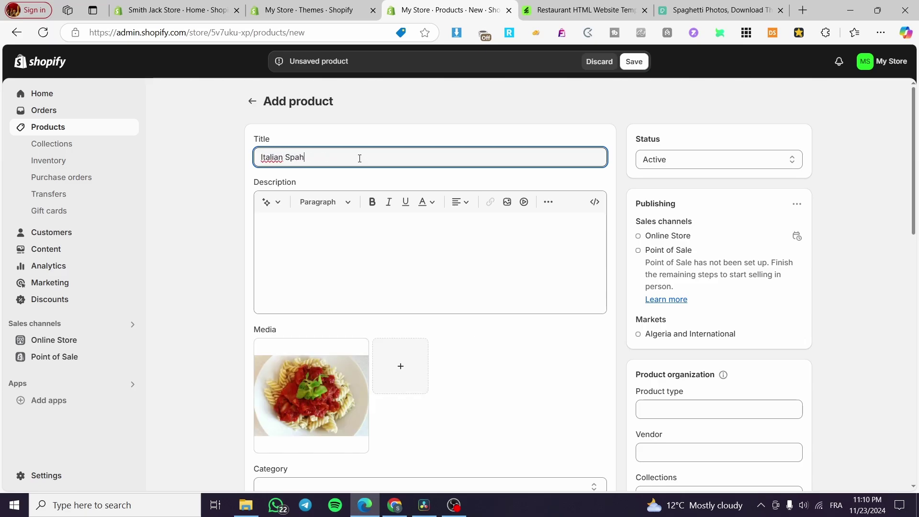
pyautogui.press('BackSpace')
pyautogui.write('ghetti')
pyautogui.moveTo(360, 159); pyautogui.dragTo(207, 166)
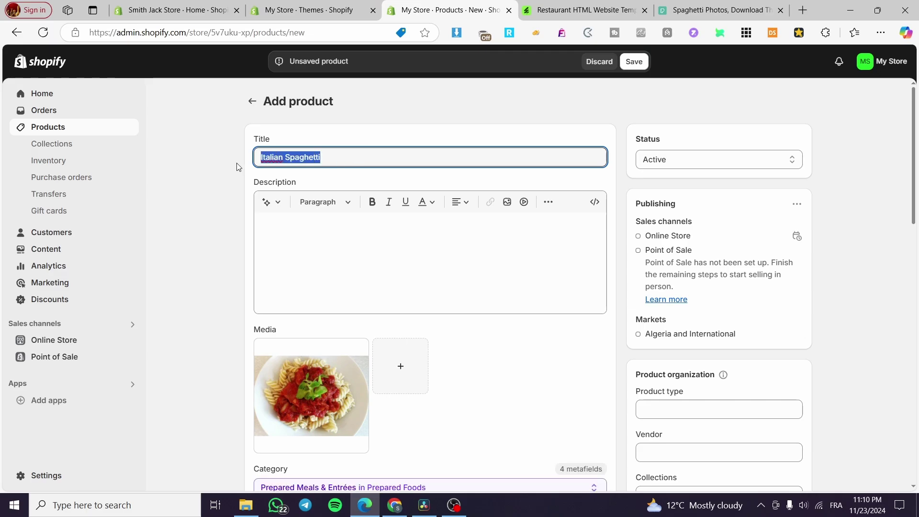
pyautogui.click(328, 233)
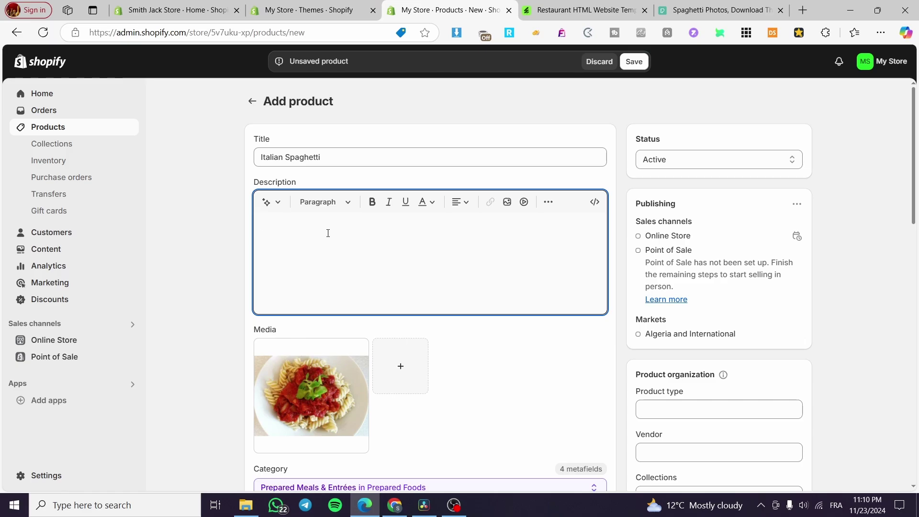
pyautogui.tripleClick(324, 158)
pyautogui.click(314, 158)
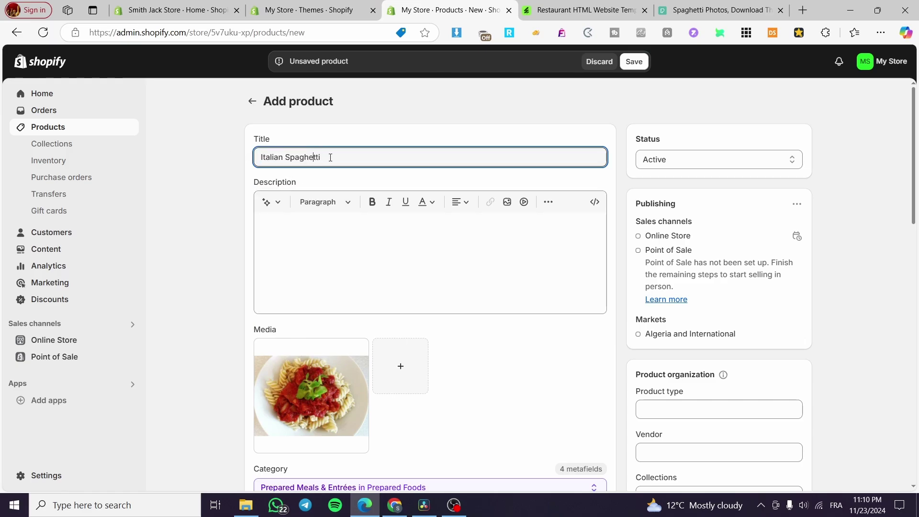
# Step: Change the product title to "Italian Pasta" and write "cheese" and "tomato sauce" as two separate lines in the description
pyautogui.write('Pasta')
pyautogui.click(340, 248)
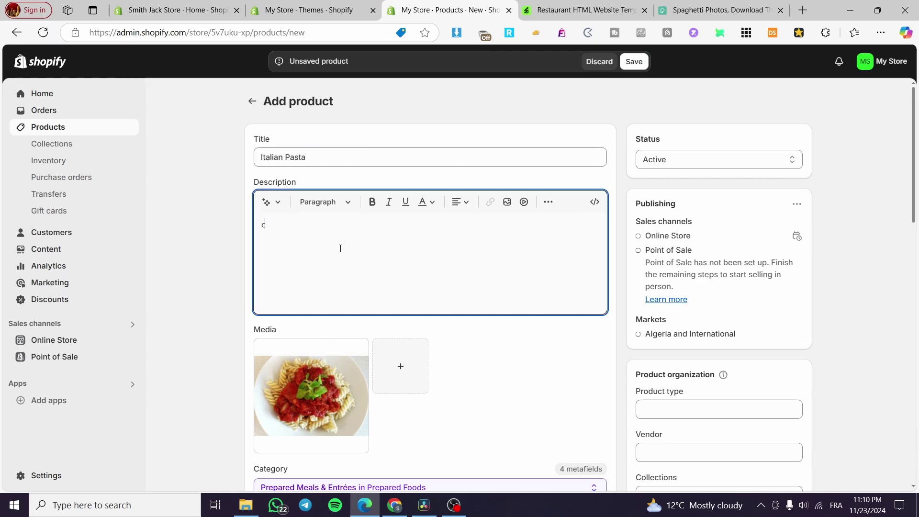
pyautogui.write('cheese')
pyautogui.press('Return')
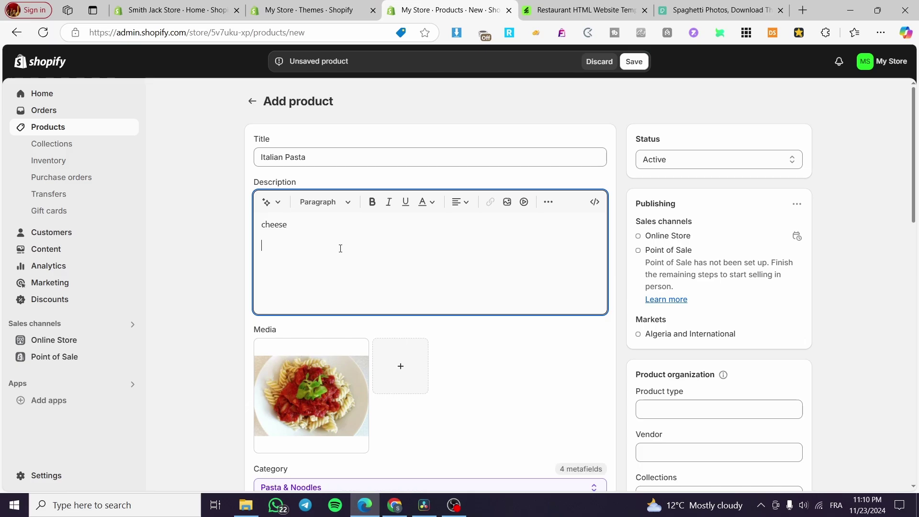
pyautogui.write('tomato s')
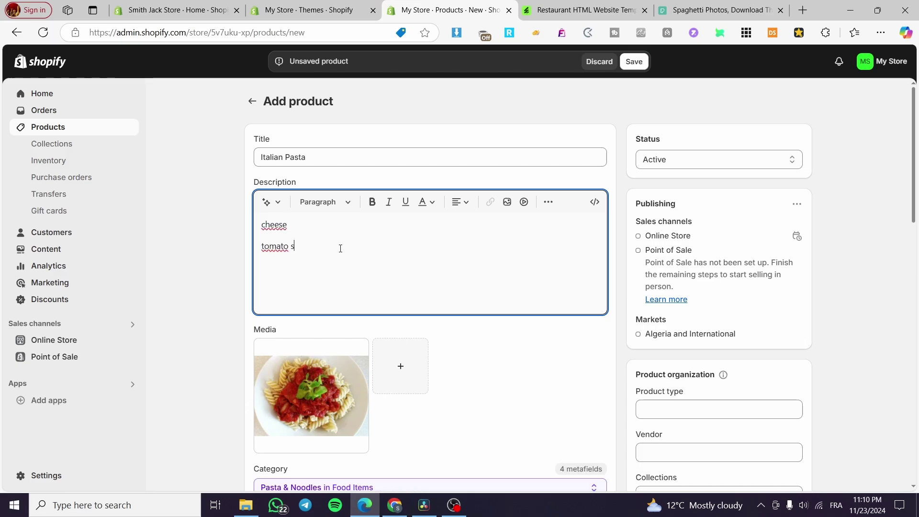
pyautogui.write('au')
# Step: Extend the second description line so it reads "original italian tomato sauce"
pyautogui.write('origina')
pyautogui.press('BackSpace')
pyautogui.write('l ')
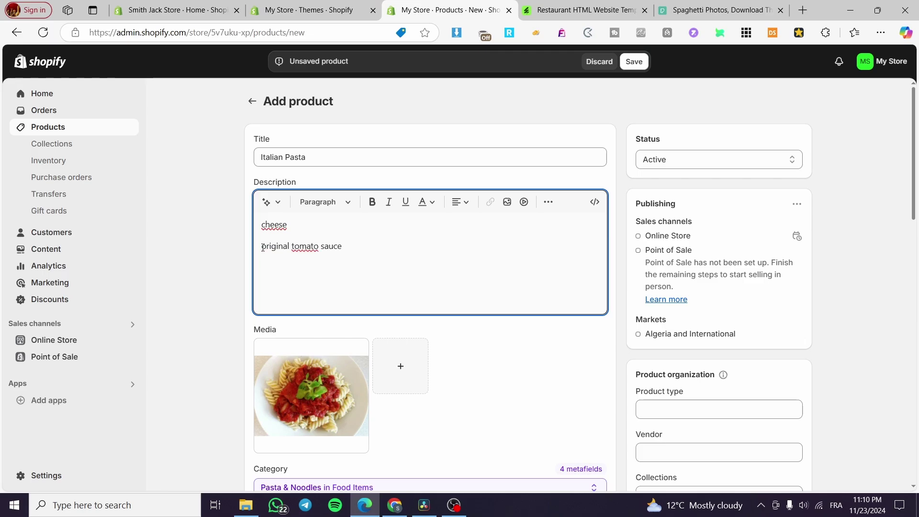
pyautogui.write('italien')
pyautogui.press('BackSpace')
pyautogui.press('BackSpace')
pyautogui.write('an')
# Step: Set the product's price to 4.99 DZD
pyautogui.scroll(-5, 312, 254)
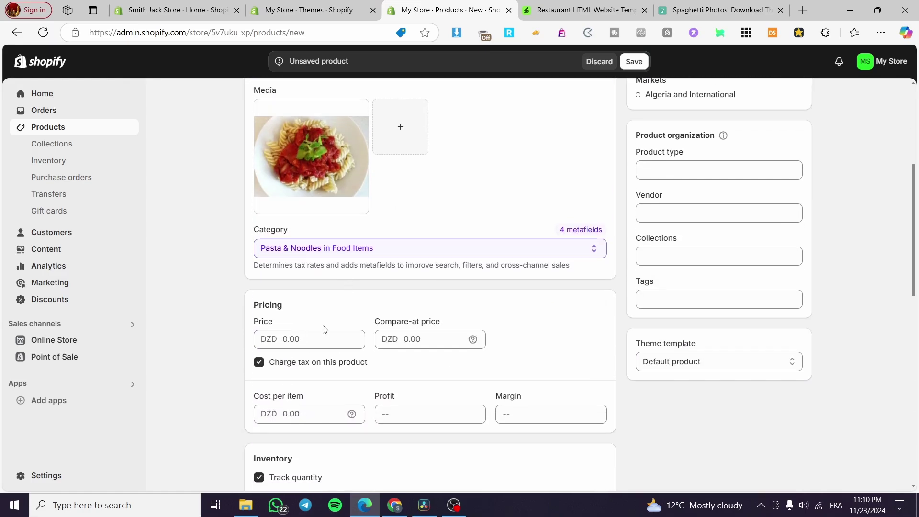
pyautogui.click(299, 339)
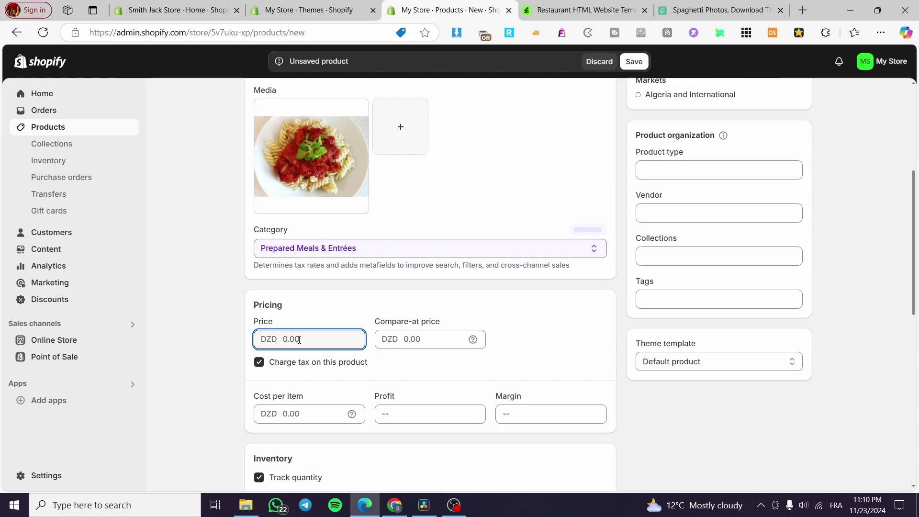
pyautogui.write('4.99')
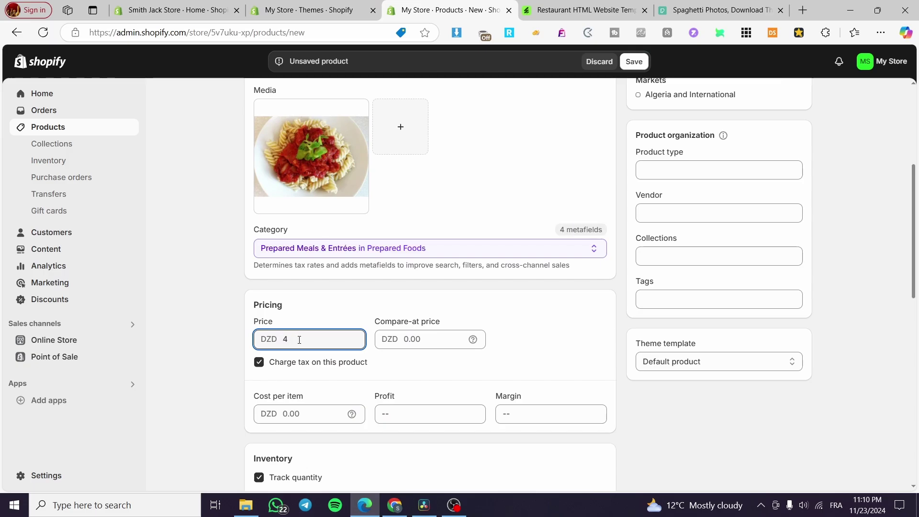
pyautogui.click(244, 324)
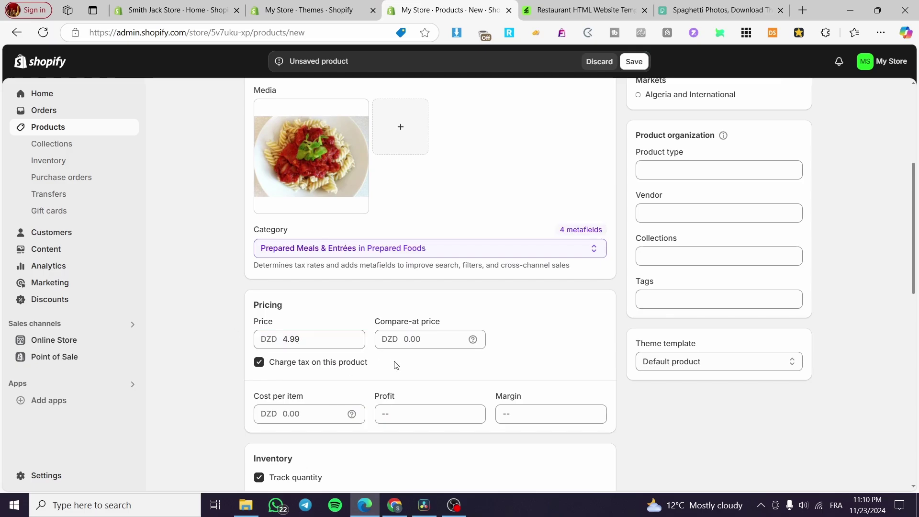
# Step: Turn off quantity tracking for the pasta product and save it
pyautogui.scroll(-3, 396, 363)
pyautogui.click(297, 298)
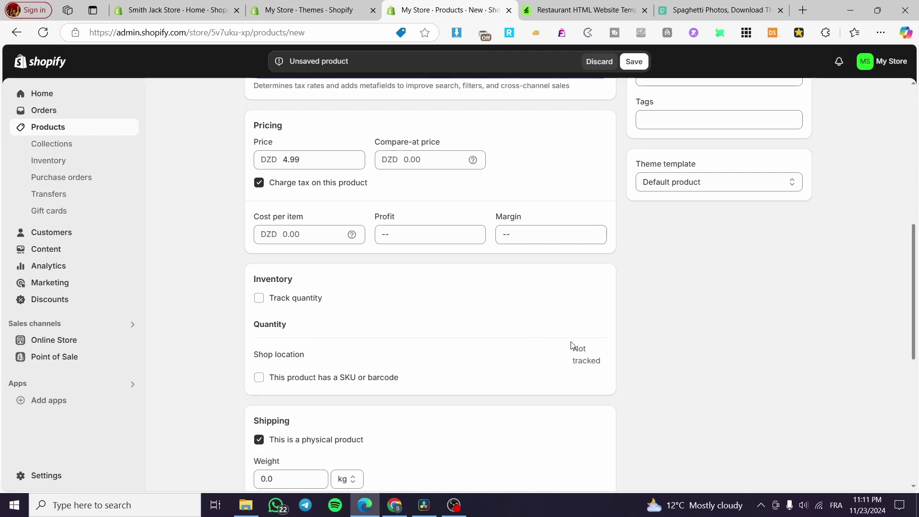
pyautogui.scroll(-4, 526, 358)
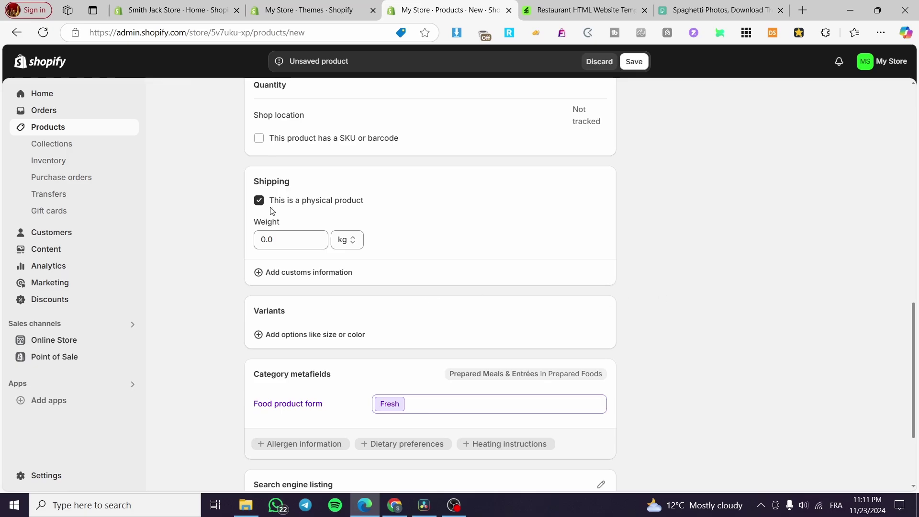
pyautogui.hotkey('ctrl', 's')
pyautogui.scroll(5, 528, 158)
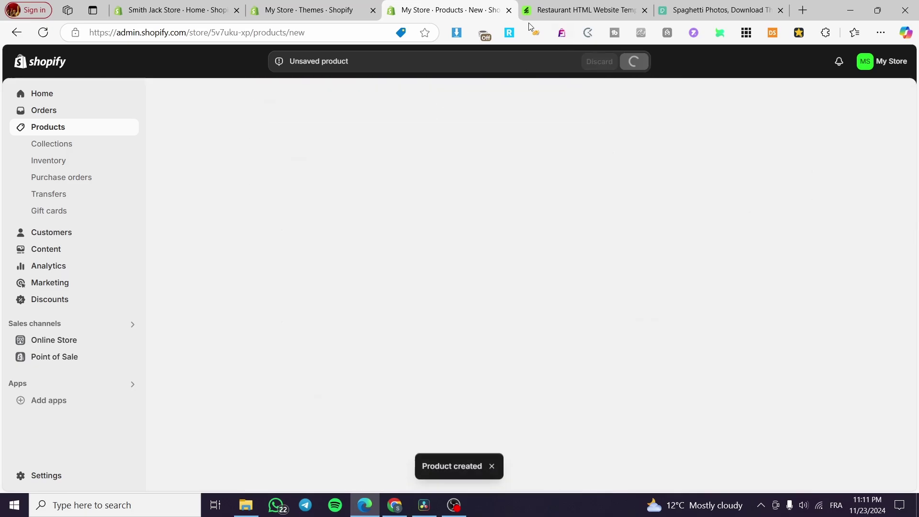
# Step: Go from the saved product to the Online Store's themes page in the store admin
pyautogui.click(306, 10)
pyautogui.click(199, 12)
pyautogui.click(301, 10)
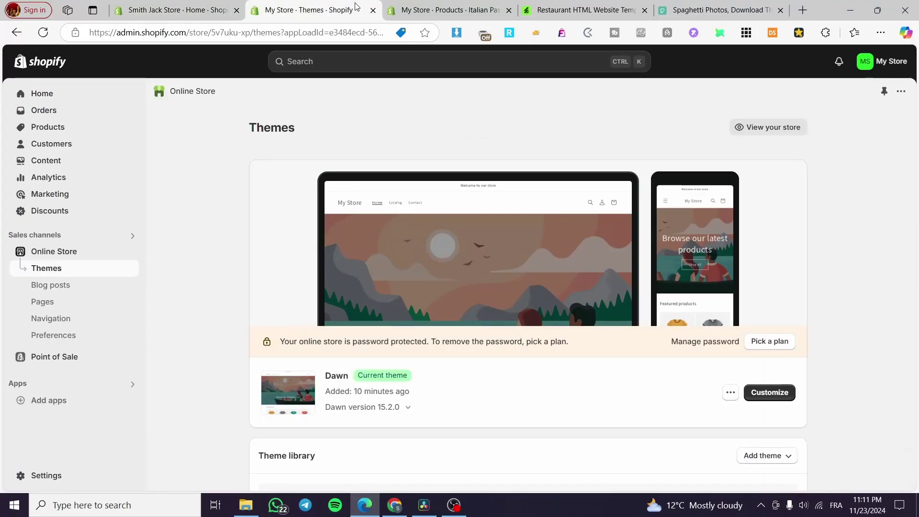
pyautogui.click(403, 10)
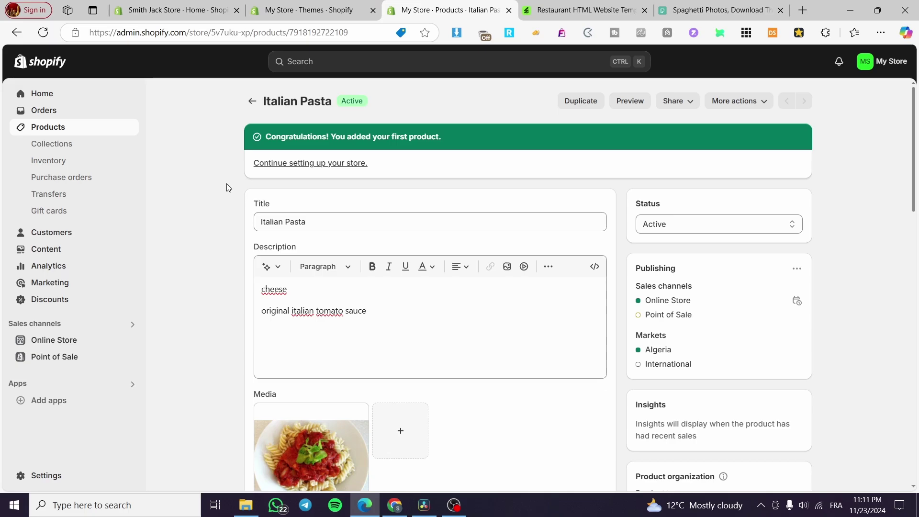
pyautogui.click(82, 340)
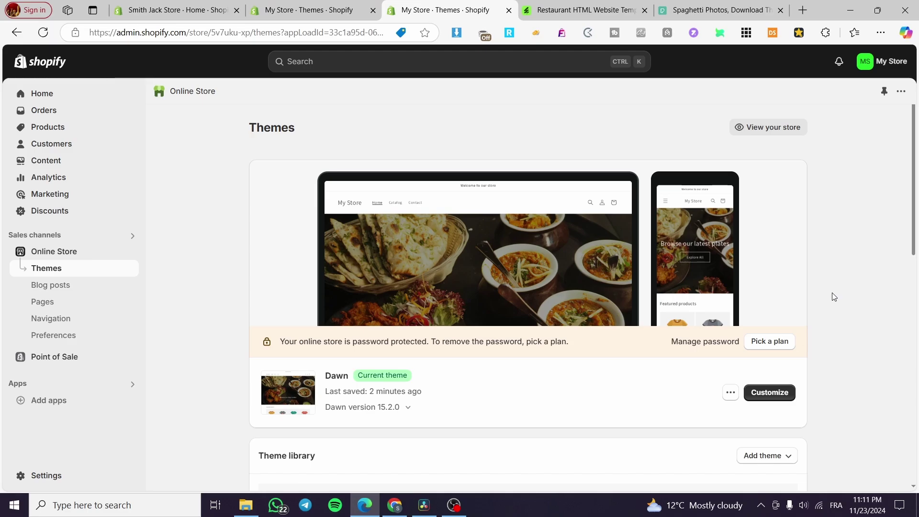
# Step: Visit the Shopify Theme Store from the theme library and browse the full list of themes
pyautogui.scroll(-3, 858, 286)
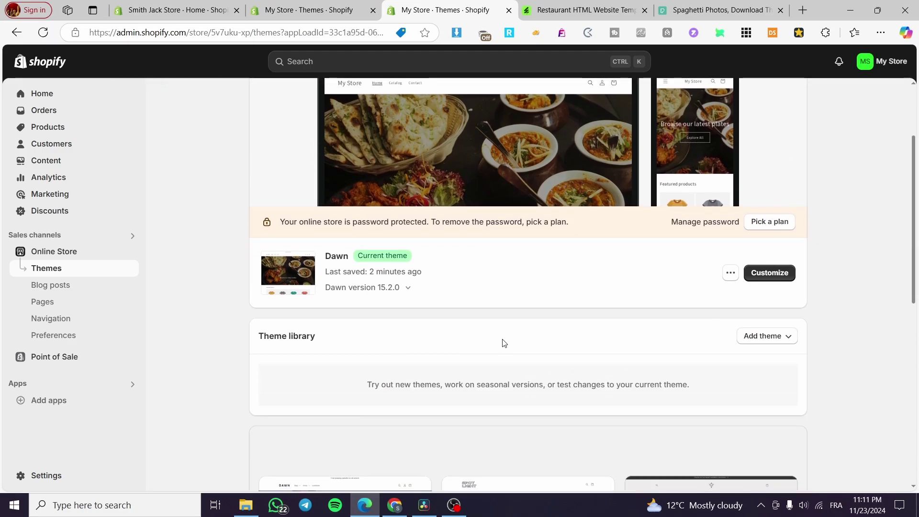
pyautogui.click(770, 340)
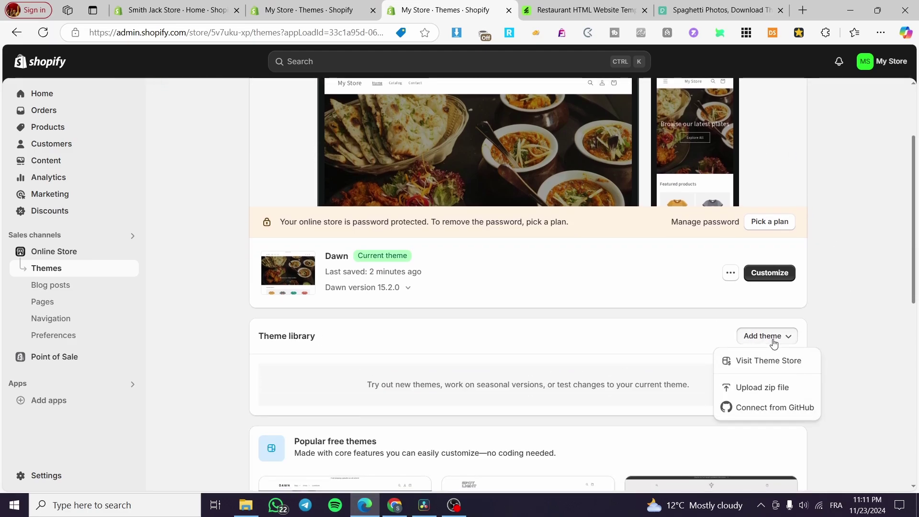
pyautogui.click(789, 369)
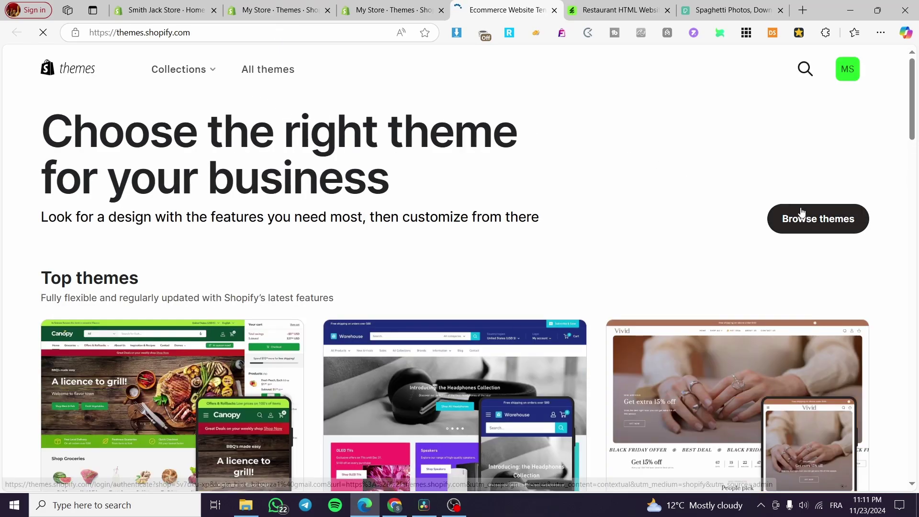
pyautogui.click(789, 220)
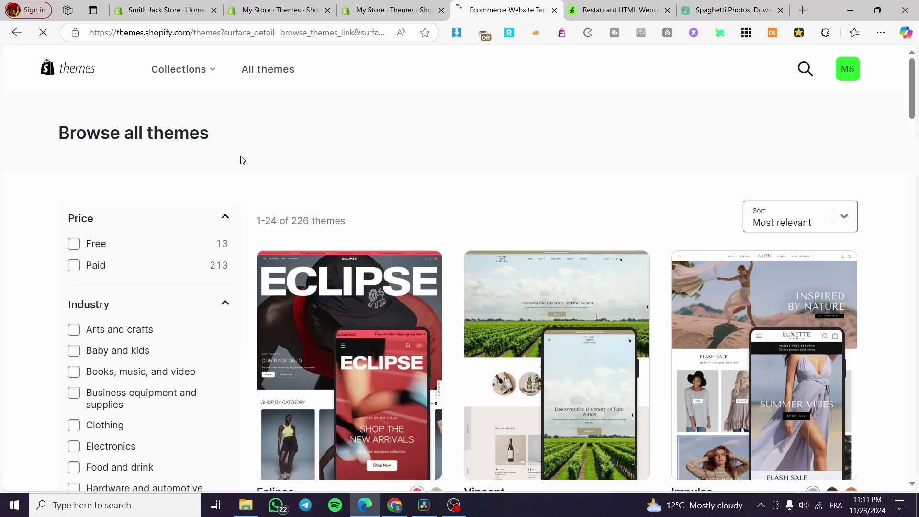
pyautogui.scroll(-3, 334, 243)
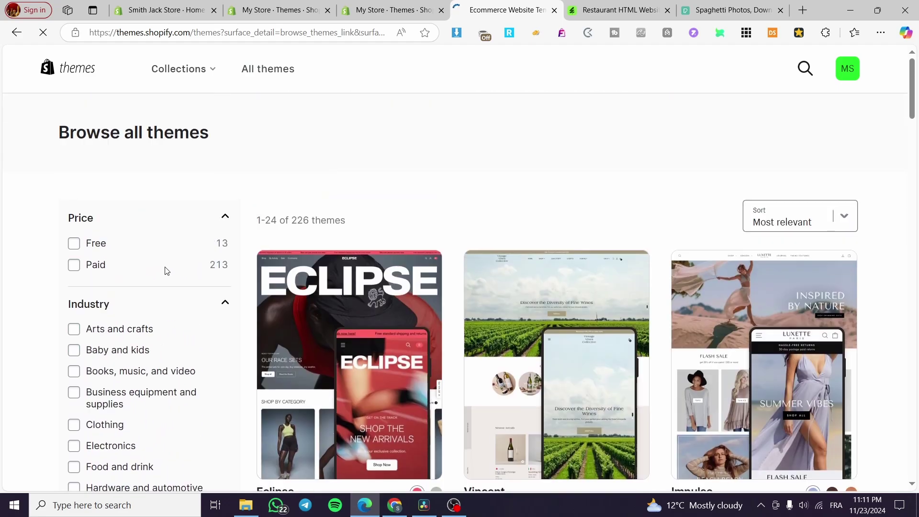
pyautogui.scroll(-4, 165, 280)
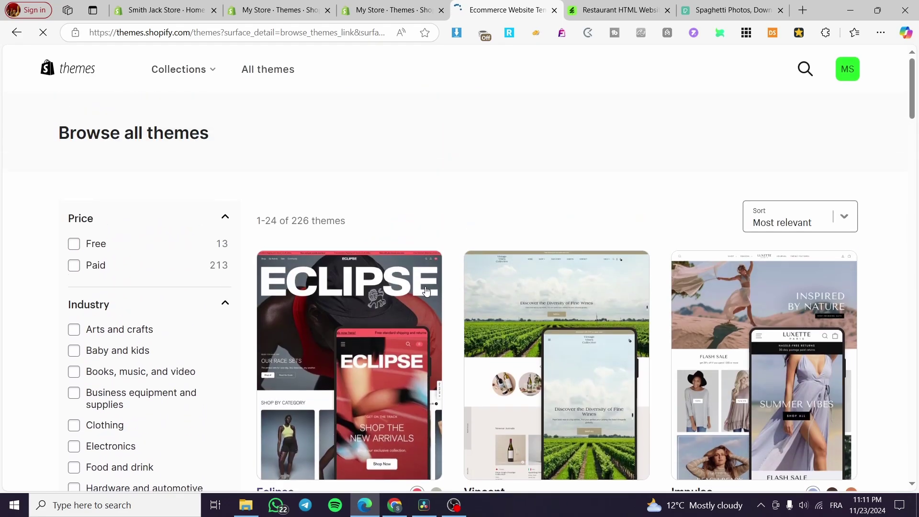
# Step: Look up "restau" in the Theme Store and view the themes of the suggested Restaurants industry
pyautogui.click(805, 69)
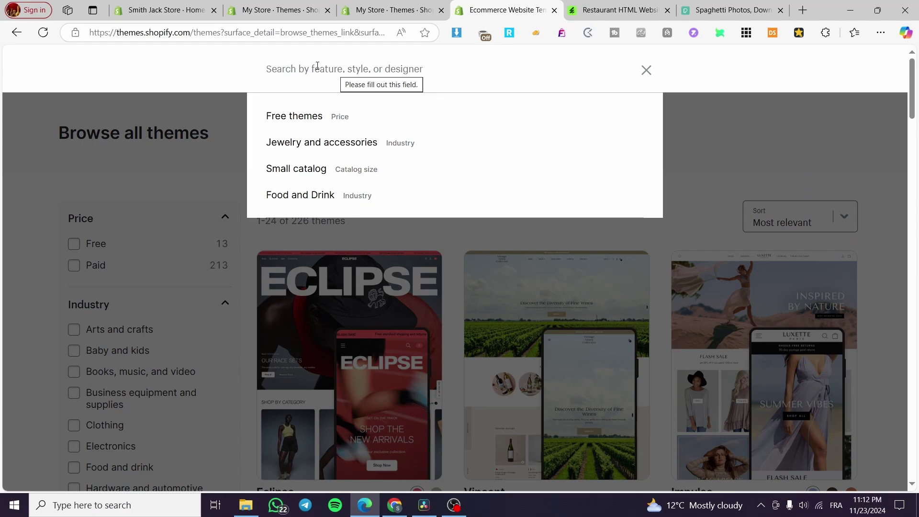
pyautogui.write('restau')
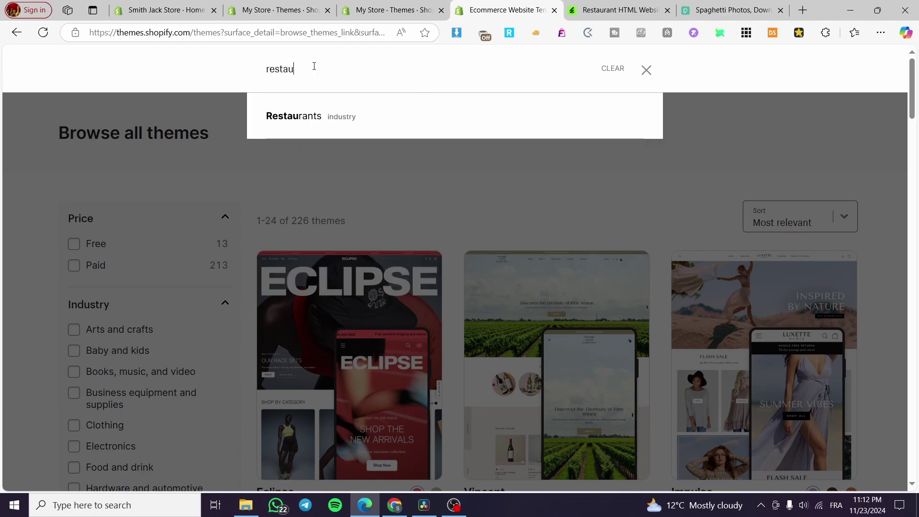
pyautogui.click(307, 117)
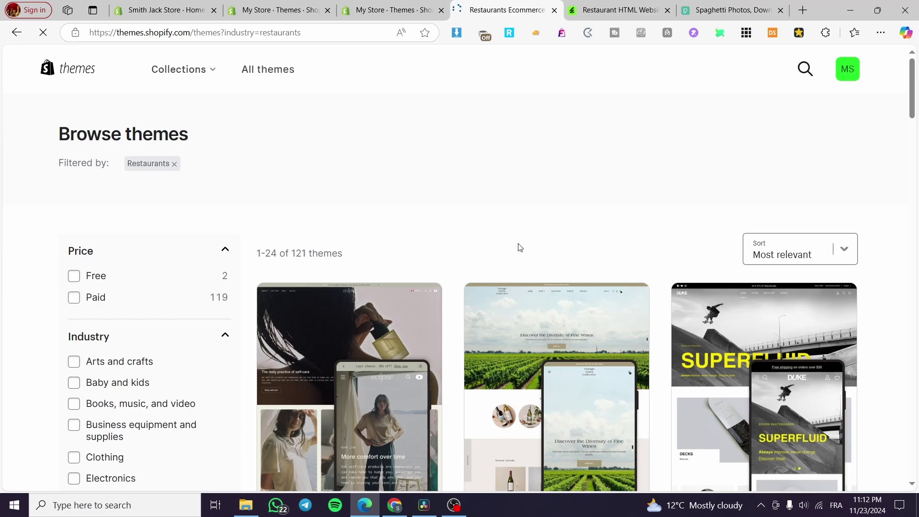
pyautogui.scroll(-2, 686, 174)
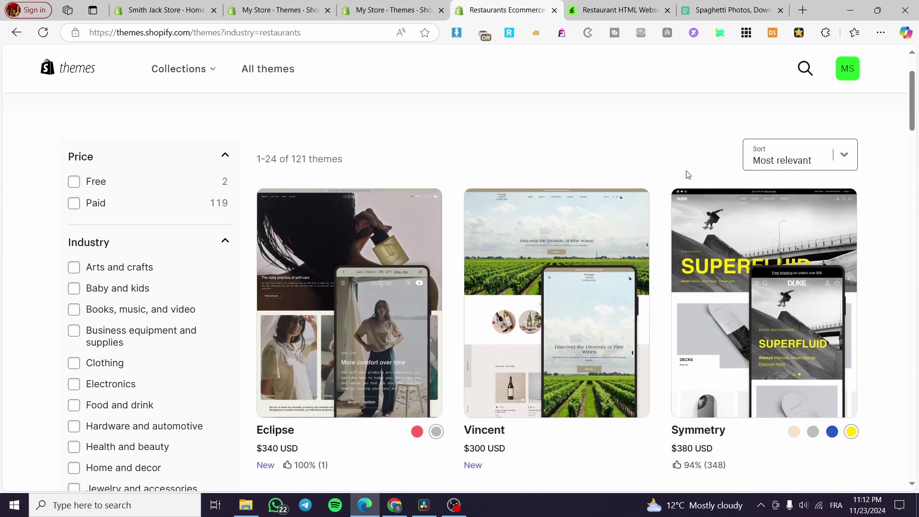
pyautogui.scroll(2, 247, 313)
# Step: Run a Theme Store search for "restaurants" and review the listed themes and their prices
pyautogui.click(803, 73)
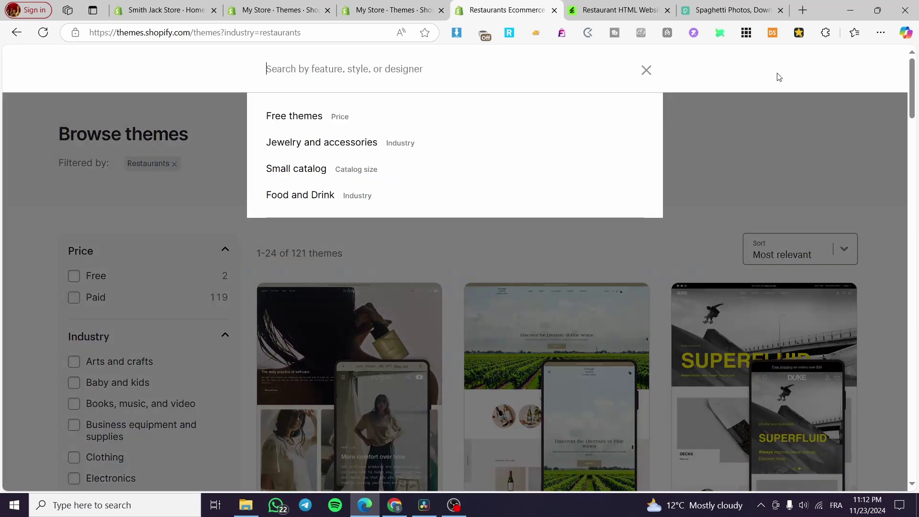
pyautogui.write('re')
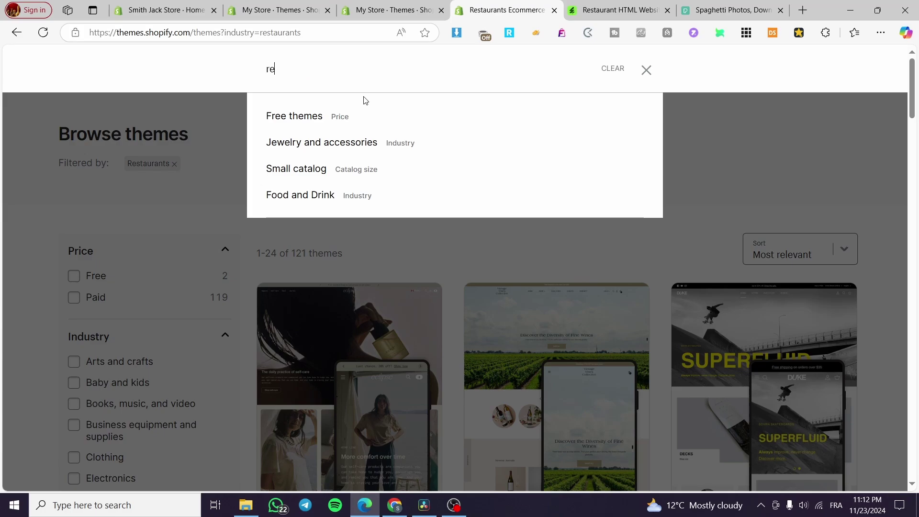
pyautogui.write('staurants')
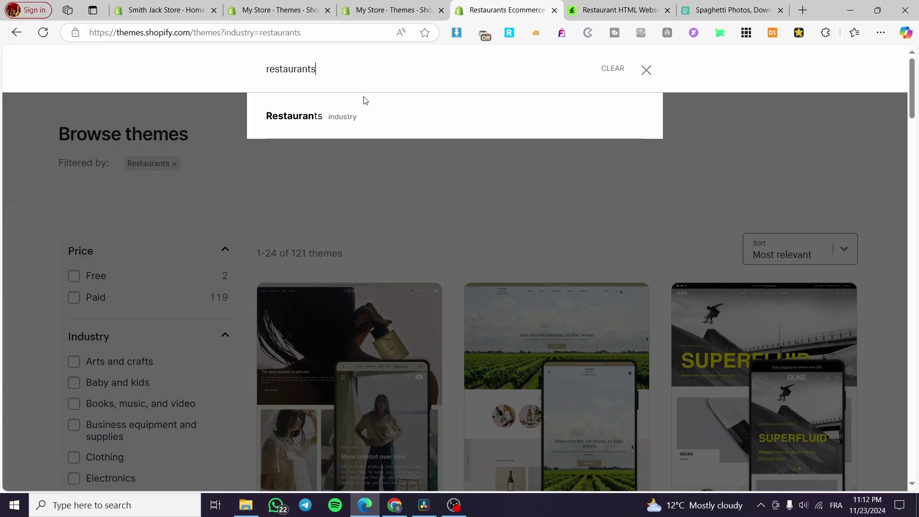
pyautogui.press('Return')
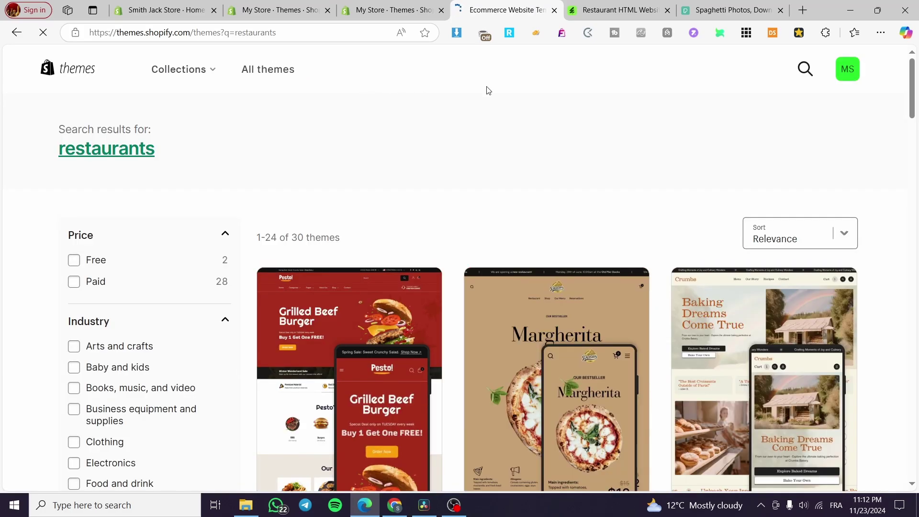
pyautogui.scroll(-2, 727, 301)
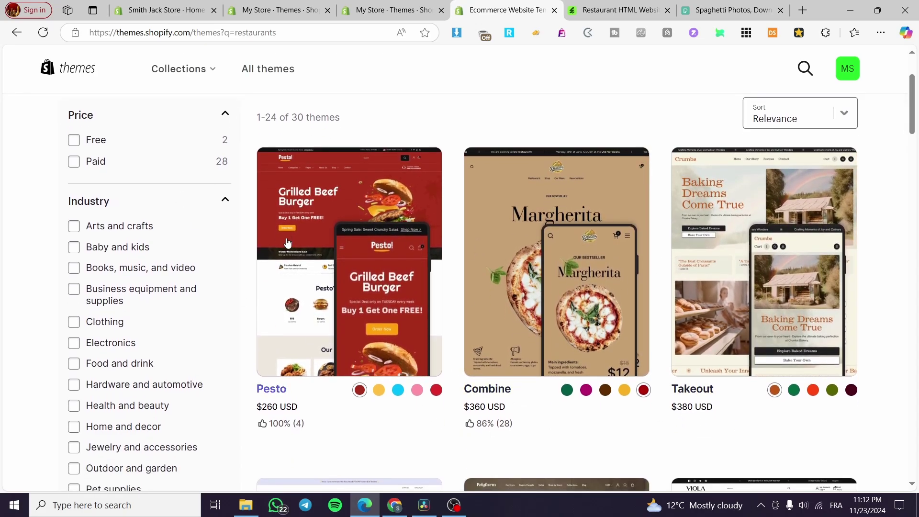
pyautogui.scroll(-1, 870, 287)
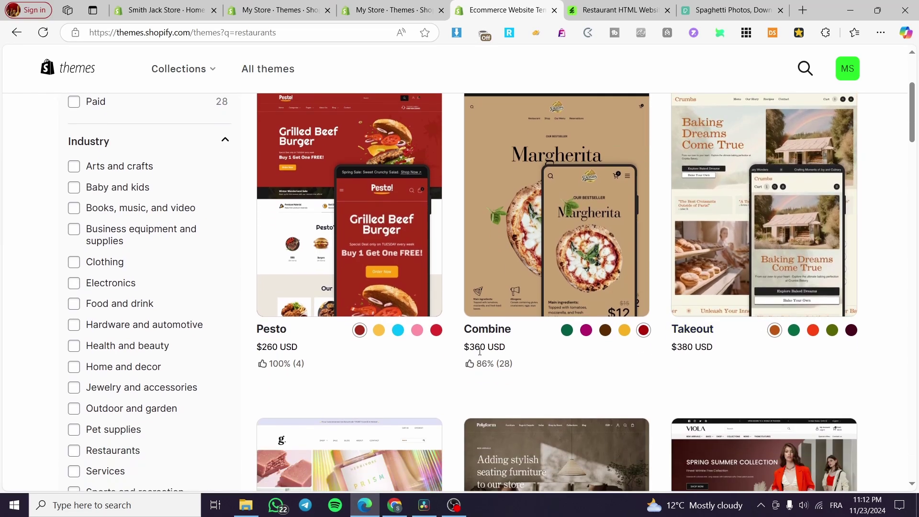
pyautogui.doubleClick(483, 347)
pyautogui.click(276, 344)
pyautogui.scroll(-4, 914, 258)
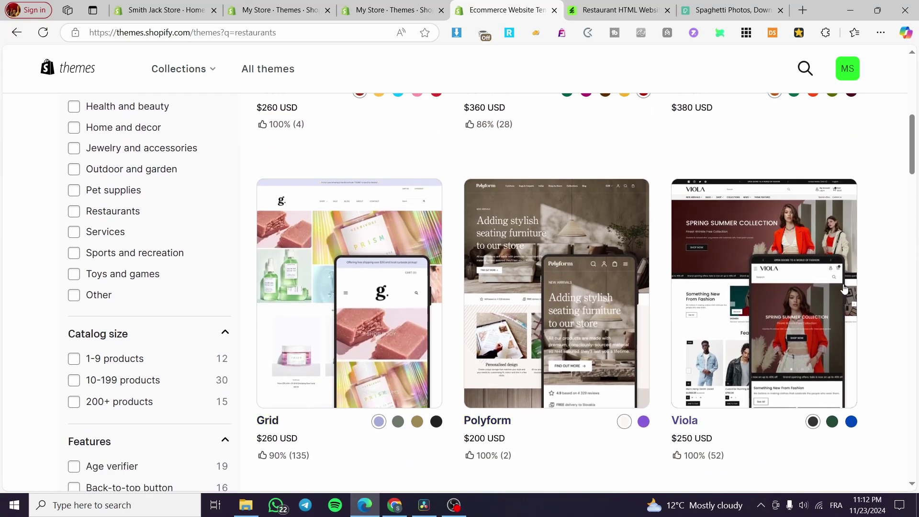
pyautogui.scroll(5, 916, 291)
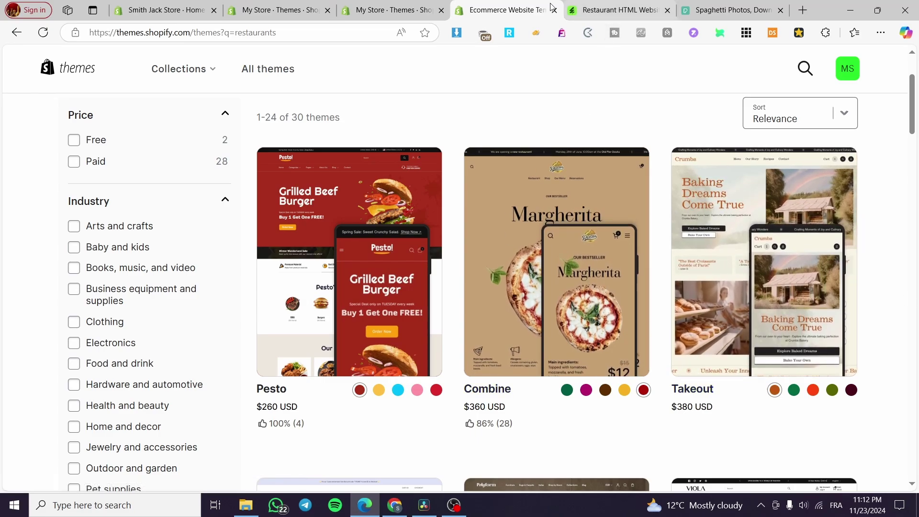
# Step: Switch to Envato Elements and look over the restaurant site templates
pyautogui.click(599, 5)
pyautogui.scroll(2, 153, 239)
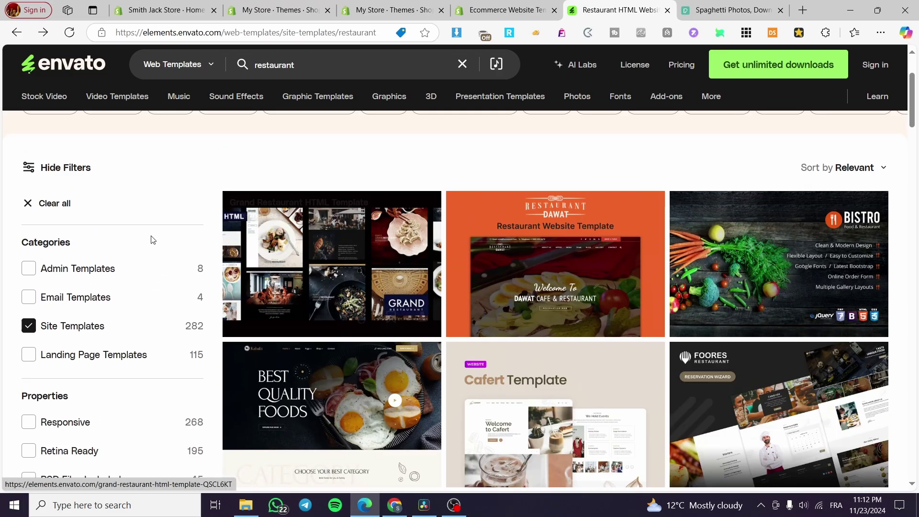
pyautogui.scroll(2, 153, 239)
pyautogui.scroll(-5, 600, 278)
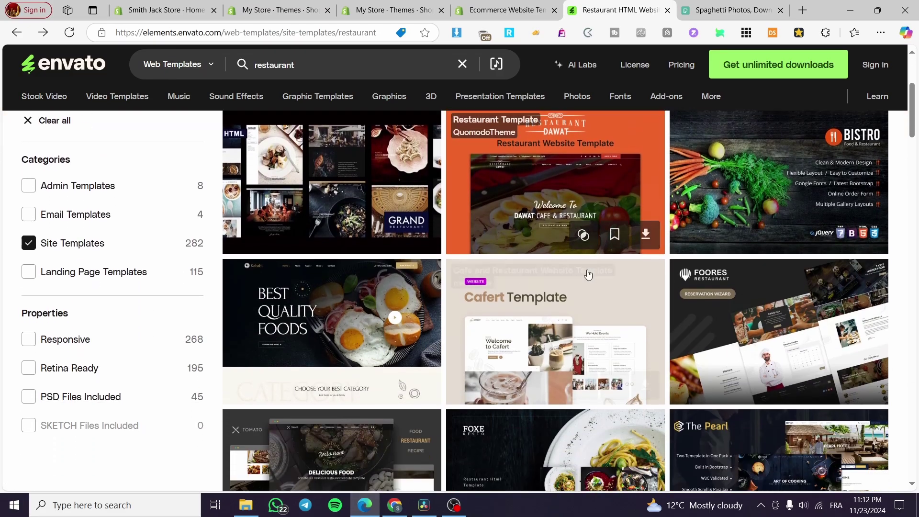
pyautogui.scroll(5, 415, 330)
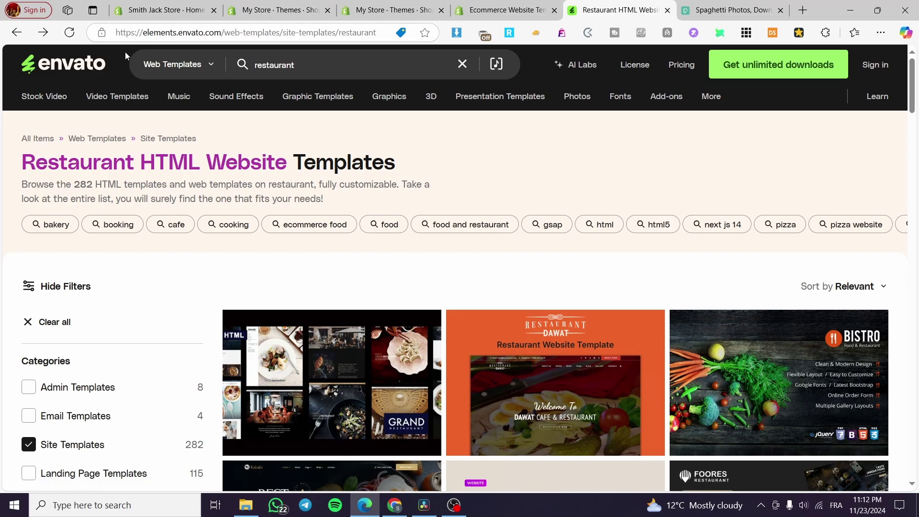
# Step: Keep the Envato search category on Web Templates and browse the restaurant site templates
pyautogui.moveTo(92, 84)
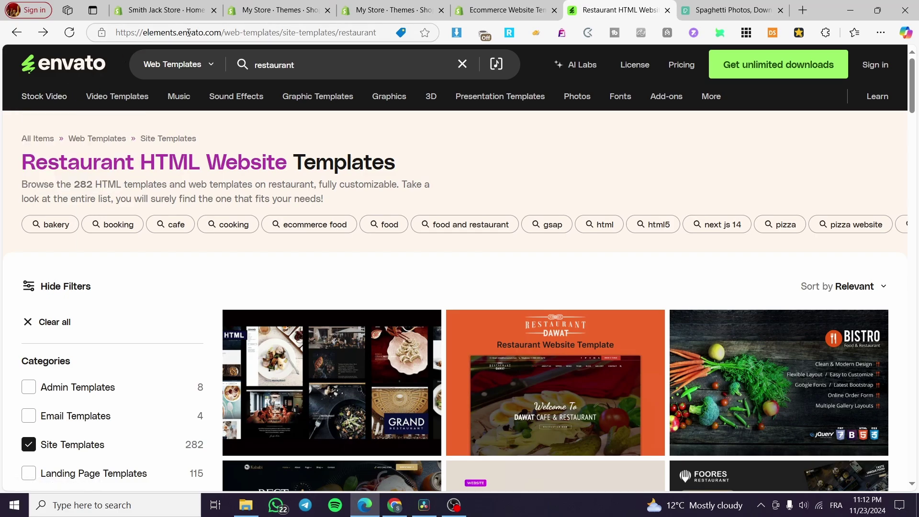
pyautogui.click(175, 67)
pyautogui.click(165, 67)
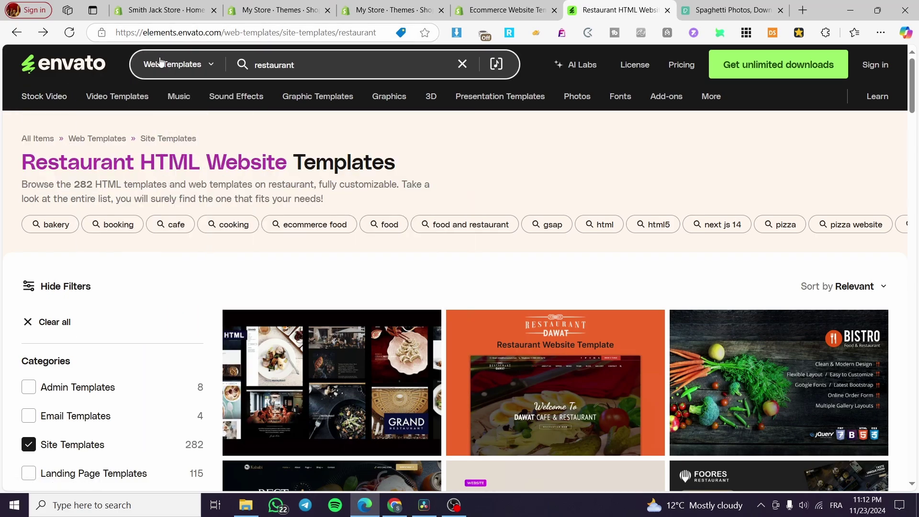
pyautogui.click(159, 67)
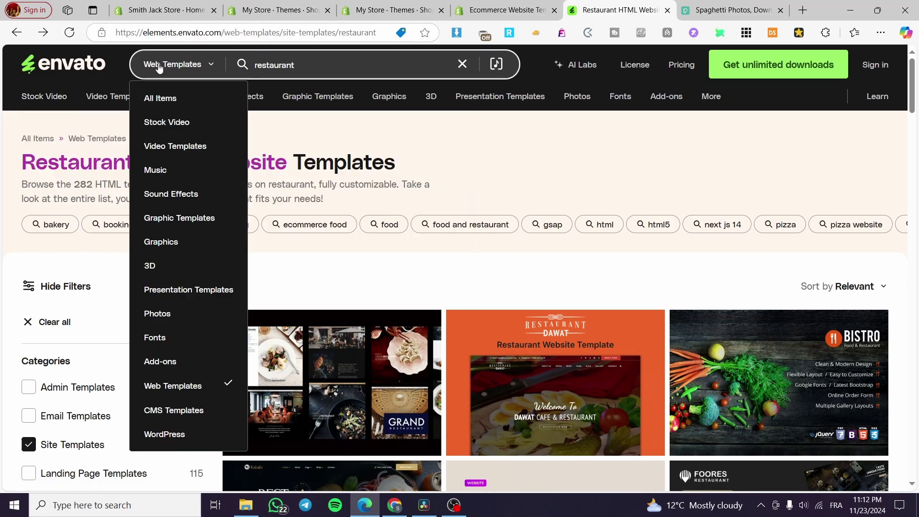
pyautogui.click(176, 392)
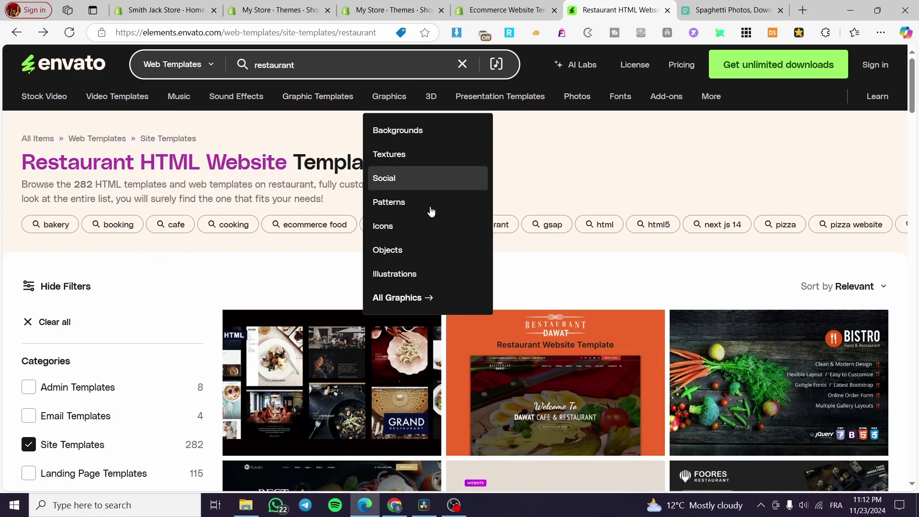
pyautogui.scroll(-6, 394, 348)
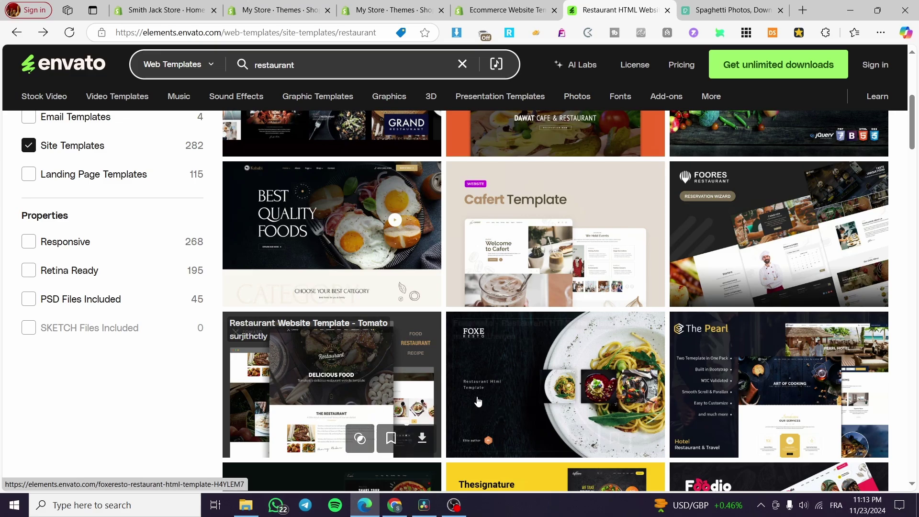
pyautogui.scroll(-5, 526, 399)
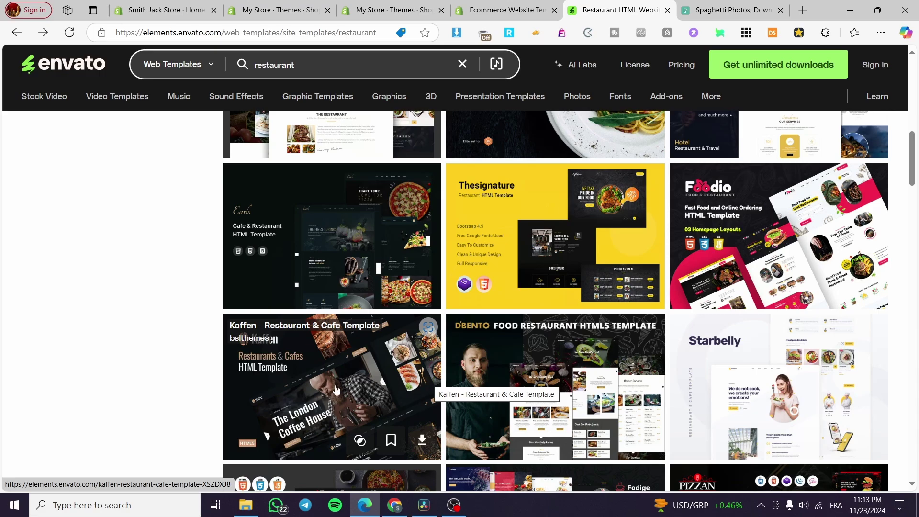
pyautogui.scroll(-10, 336, 390)
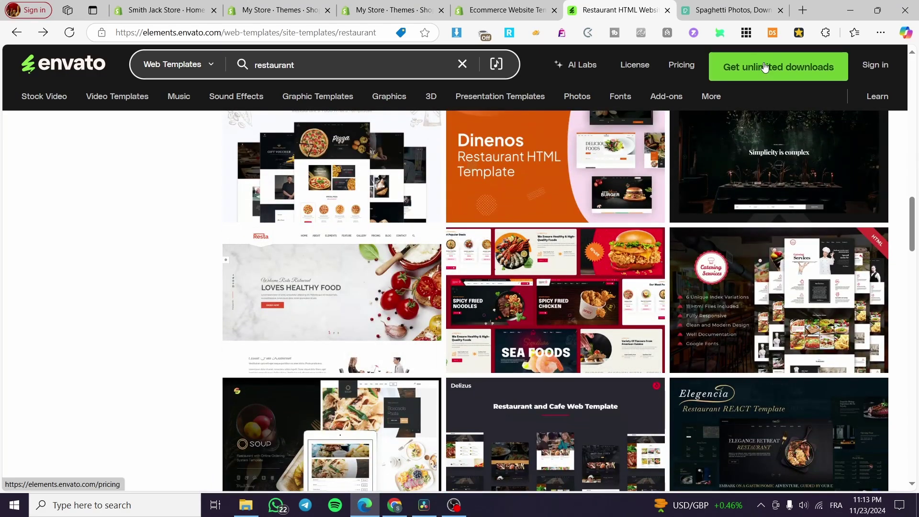
# Step: Open Envato's subscription pricing and review what the Individual, Team and Enterprise plans offer
pyautogui.click(765, 67)
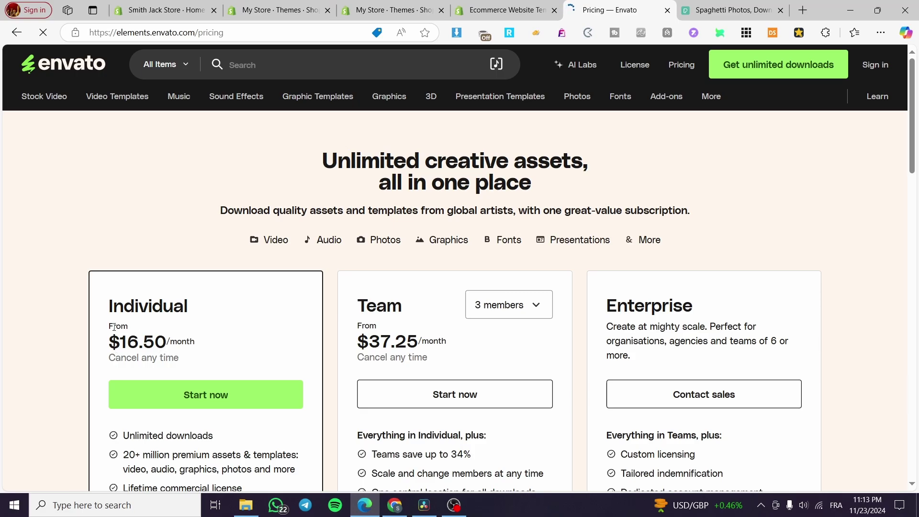
pyautogui.scroll(-3, 140, 371)
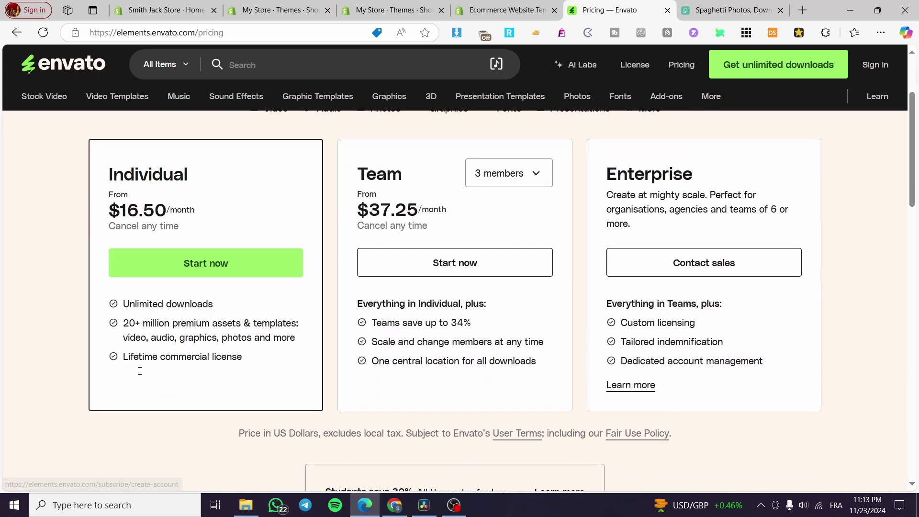
pyautogui.scroll(-1, 139, 371)
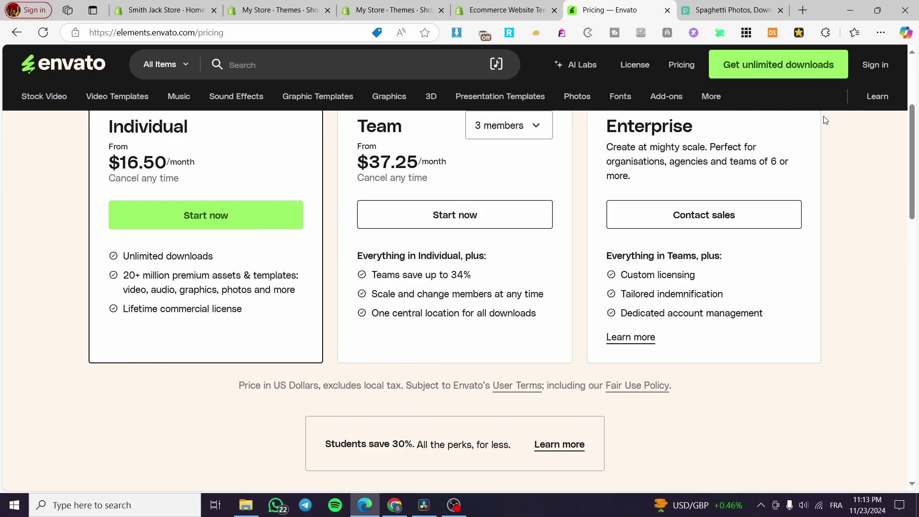
pyautogui.scroll(4, 328, 301)
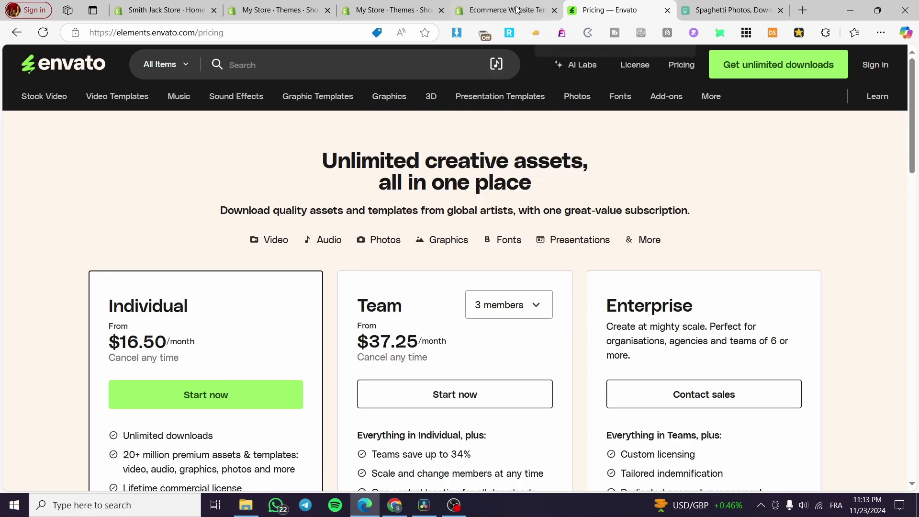
pyautogui.click(531, 10)
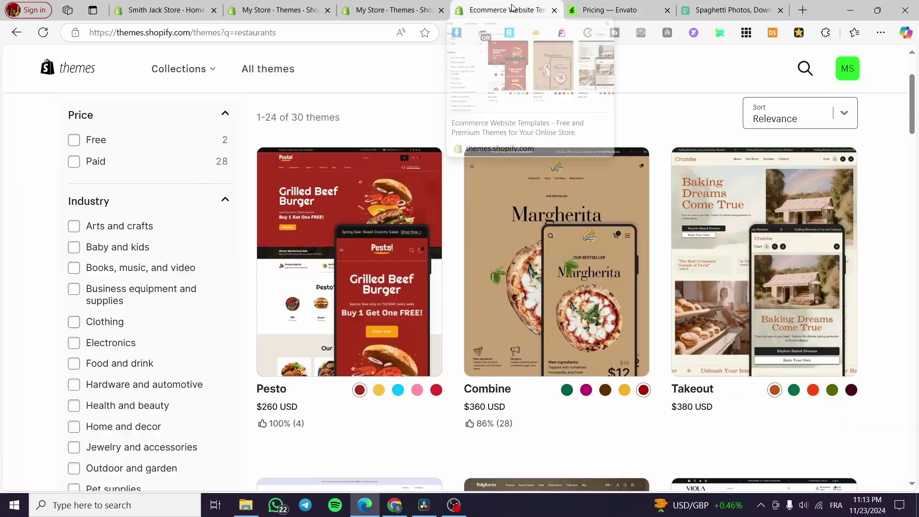
pyautogui.click(588, 4)
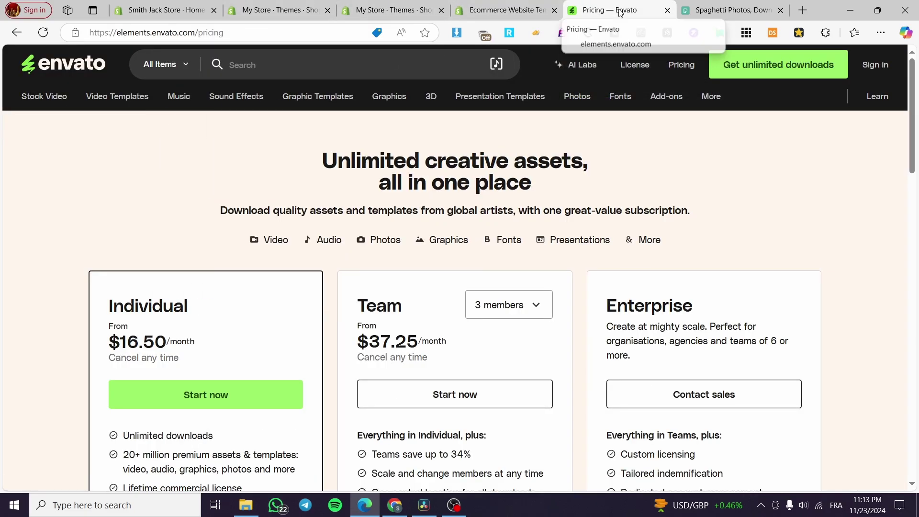
# Step: Return to the Shopify Theme Store results, open the Pesto theme and add it to the store as a trial
pyautogui.click(480, 6)
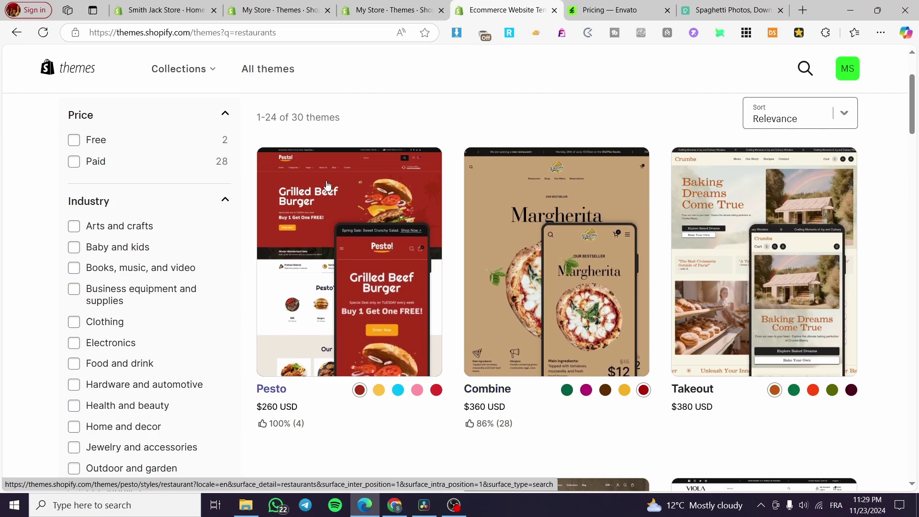
pyautogui.click(347, 252)
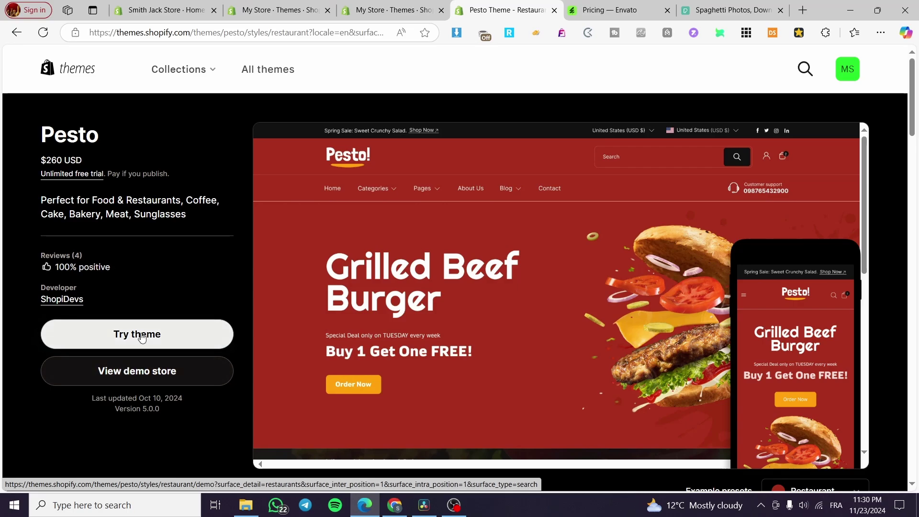
pyautogui.click(187, 333)
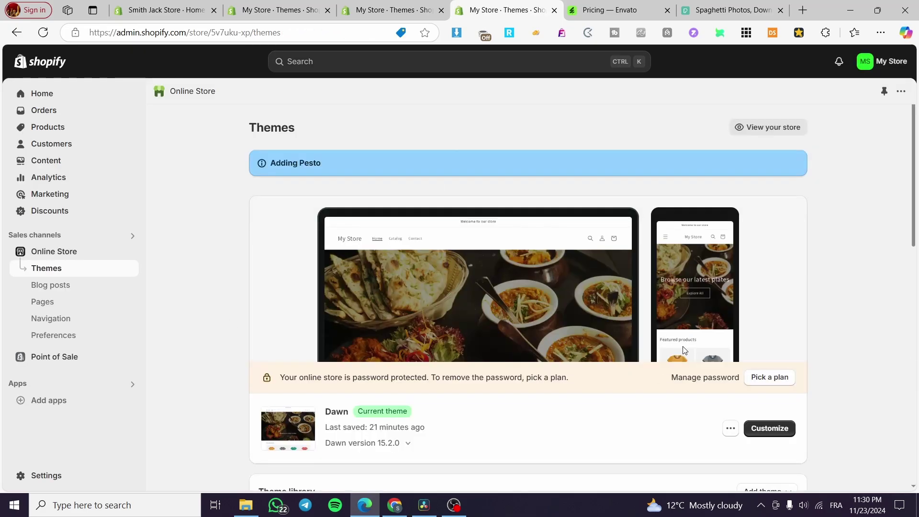
# Step: Check the Pesto trial's options in the theme library and open the theme for customization
pyautogui.scroll(-3, 660, 349)
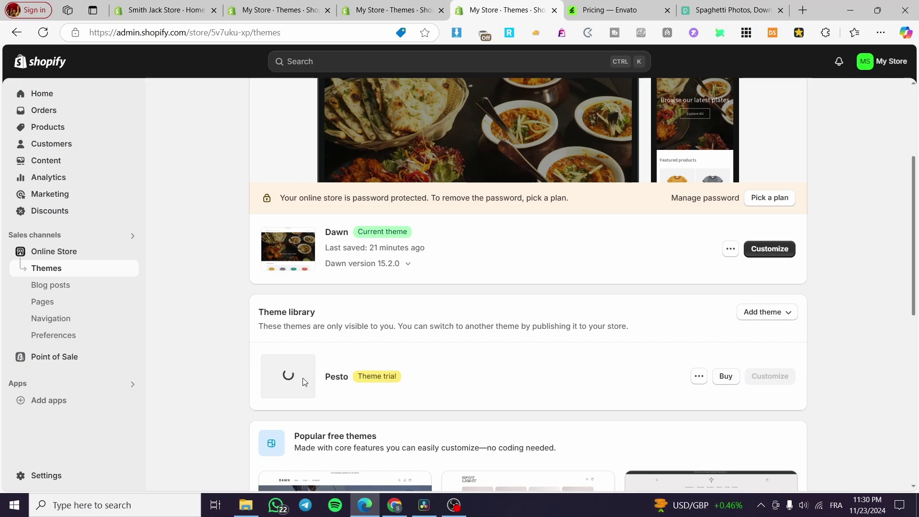
pyautogui.click(698, 376)
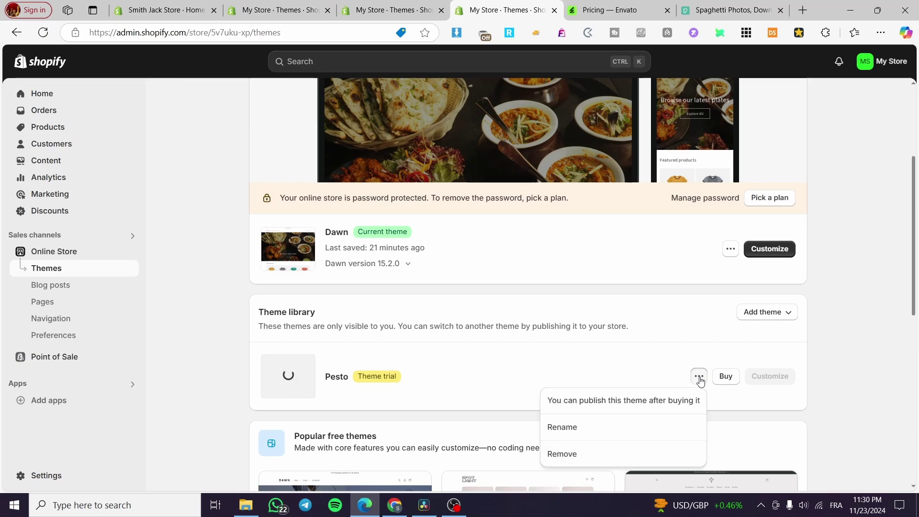
pyautogui.click(294, 375)
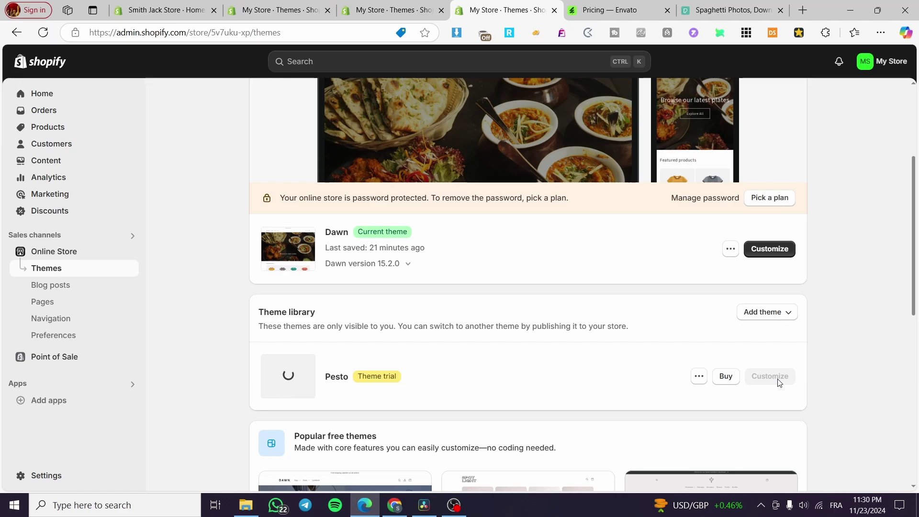
pyautogui.scroll(-2, 778, 380)
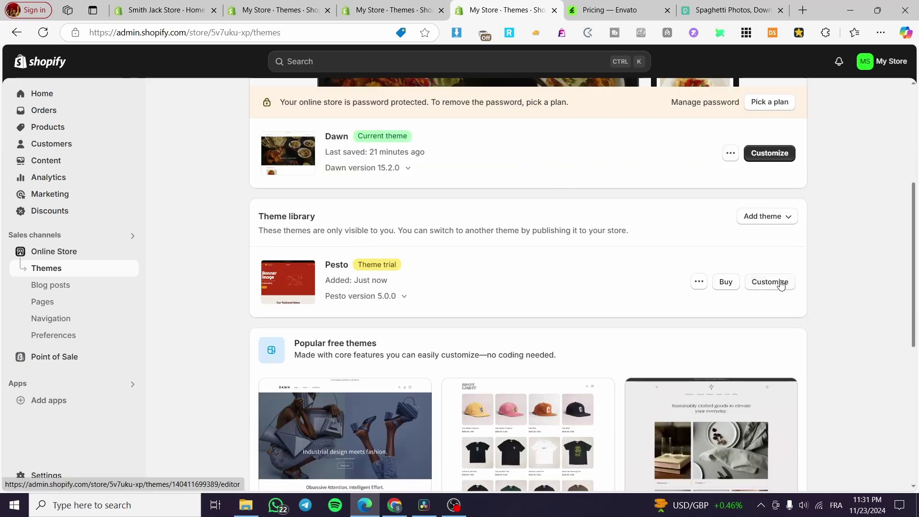
pyautogui.click(780, 283)
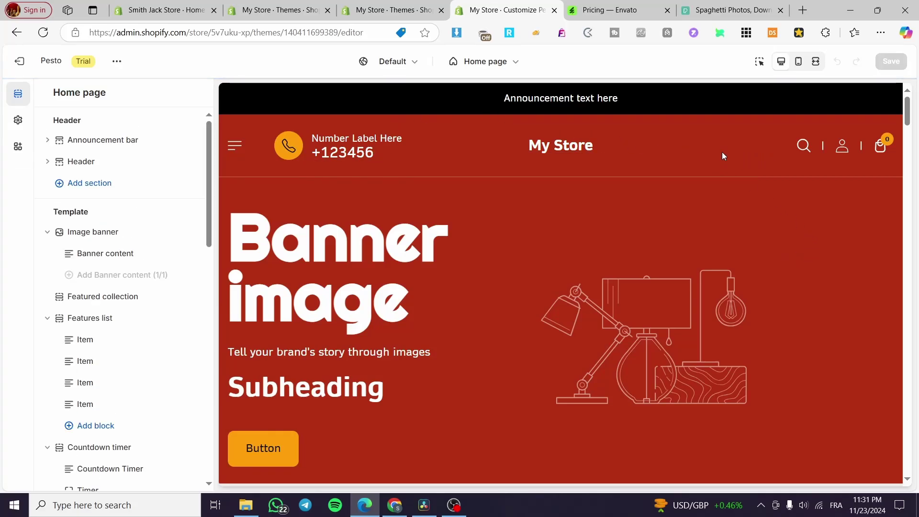
# Step: Open and close the navigation menu in the Pesto home page preview and look over the banner
pyautogui.click(235, 145)
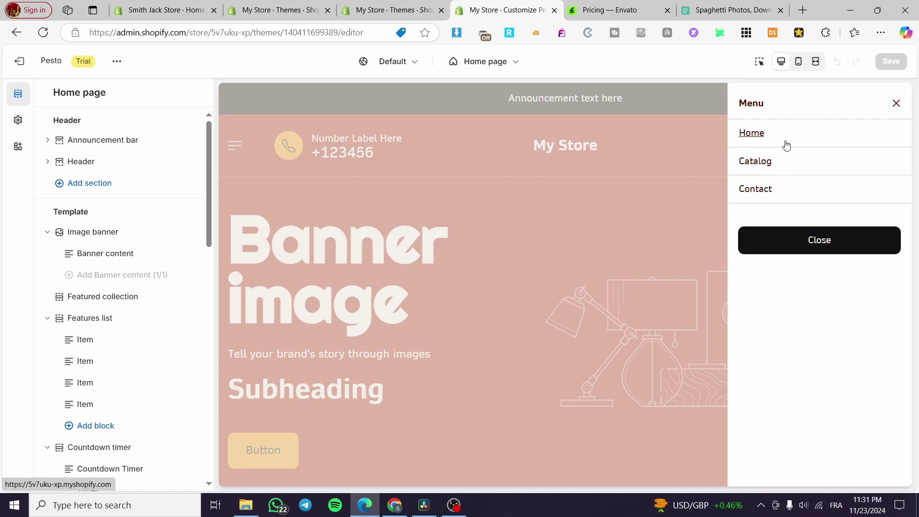
pyautogui.click(897, 103)
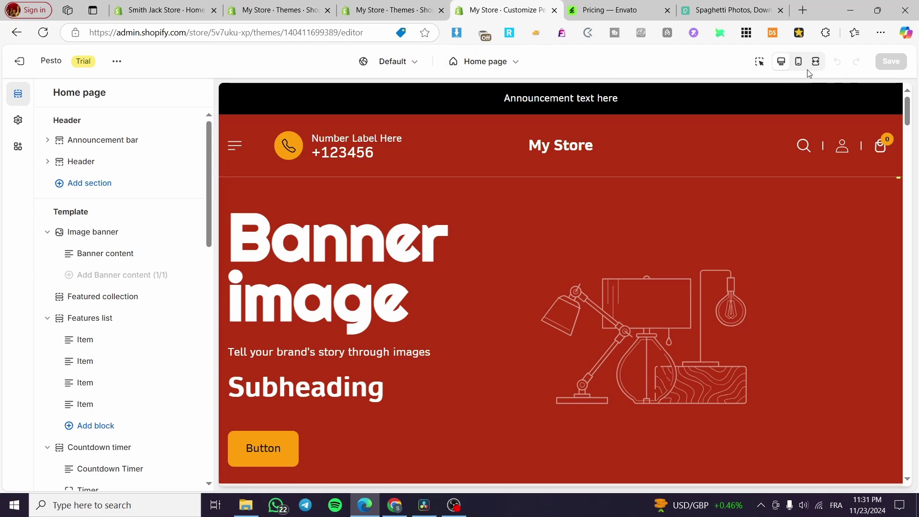
pyautogui.scroll(-4, 804, 218)
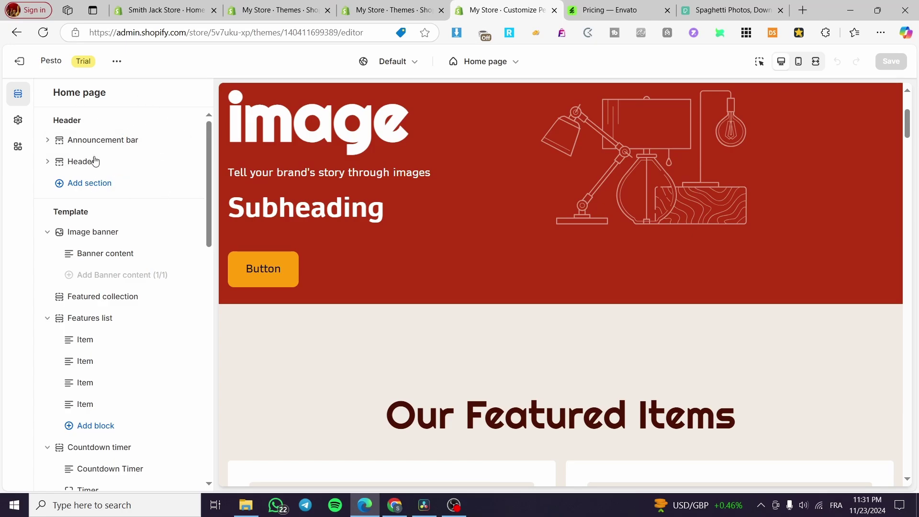
# Step: Review the Pesto home page's sections and blocks, from the header and image banner through to the newsletter
pyautogui.scroll(-7, 89, 230)
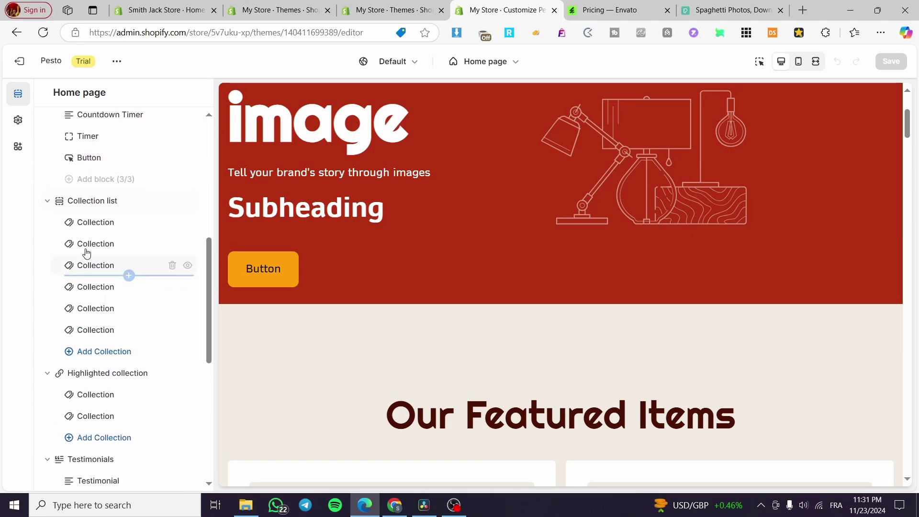
pyautogui.scroll(8, 86, 253)
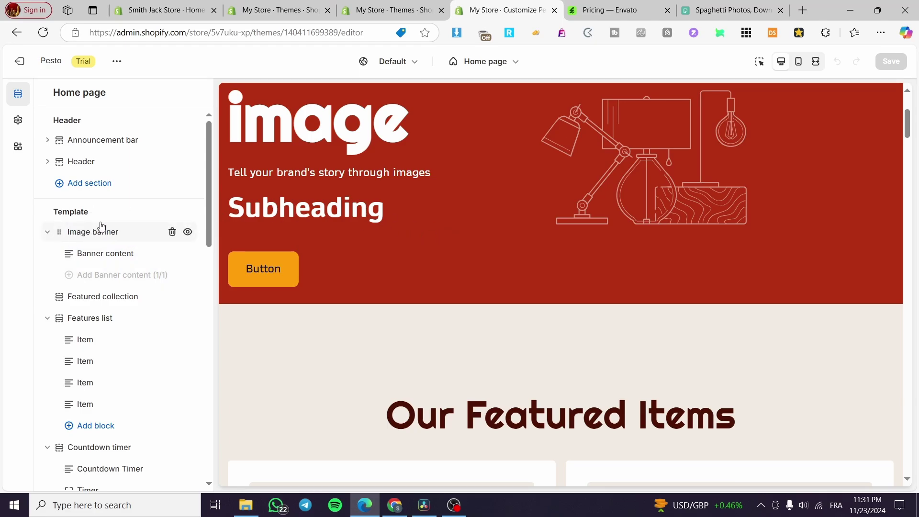
pyautogui.scroll(-3, 84, 229)
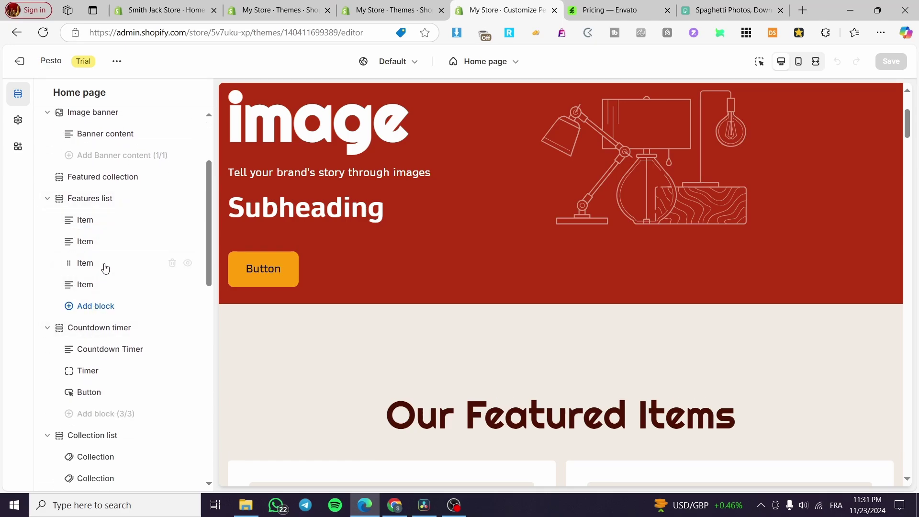
pyautogui.scroll(-3, 104, 266)
pyautogui.scroll(-3, 117, 324)
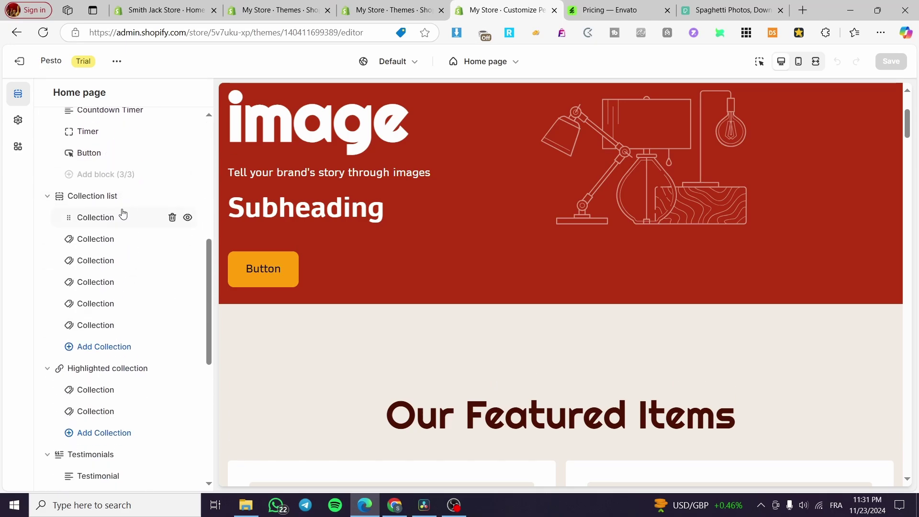
pyautogui.scroll(-3, 121, 211)
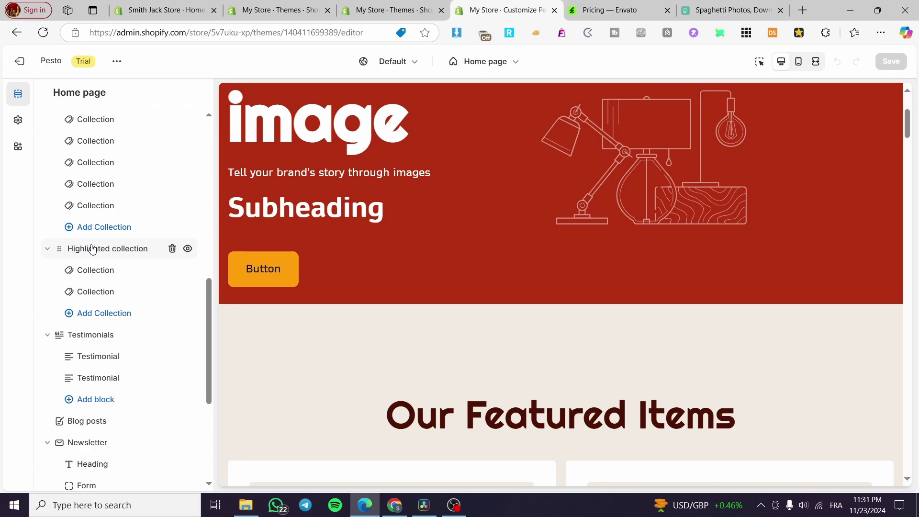
pyautogui.scroll(10, 105, 359)
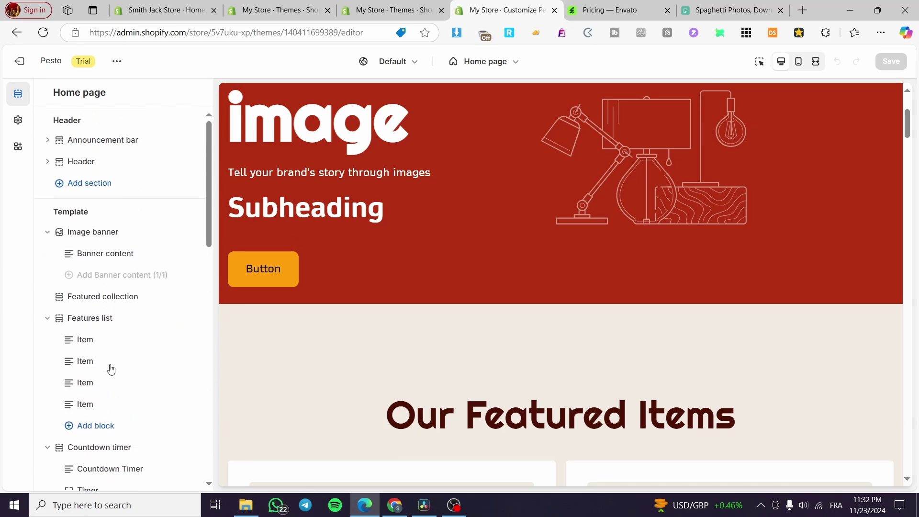
pyautogui.moveTo(124, 363); pyautogui.dragTo(93, 214)
# Step: Examine the Pesto home page preview from the banner down through the Our Featured Items product cards
pyautogui.scroll(4, 434, 308)
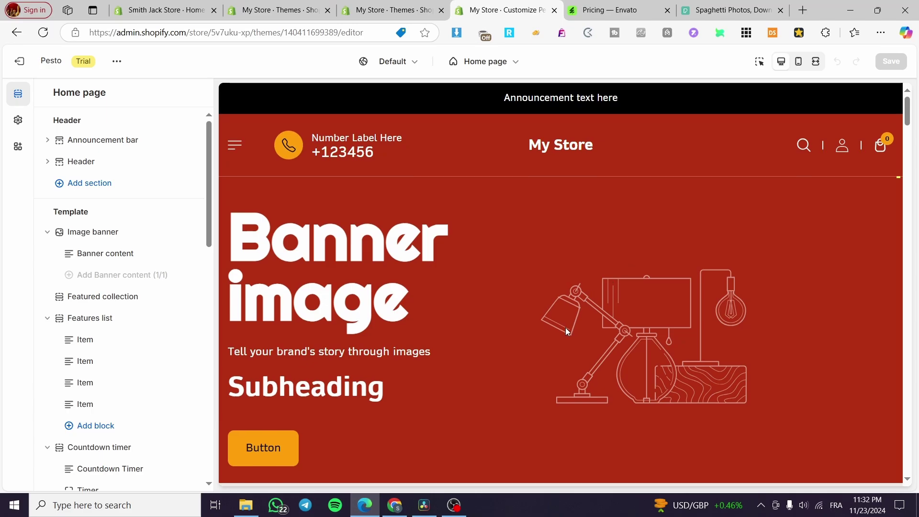
pyautogui.scroll(-10, 562, 287)
pyautogui.scroll(-3, 563, 274)
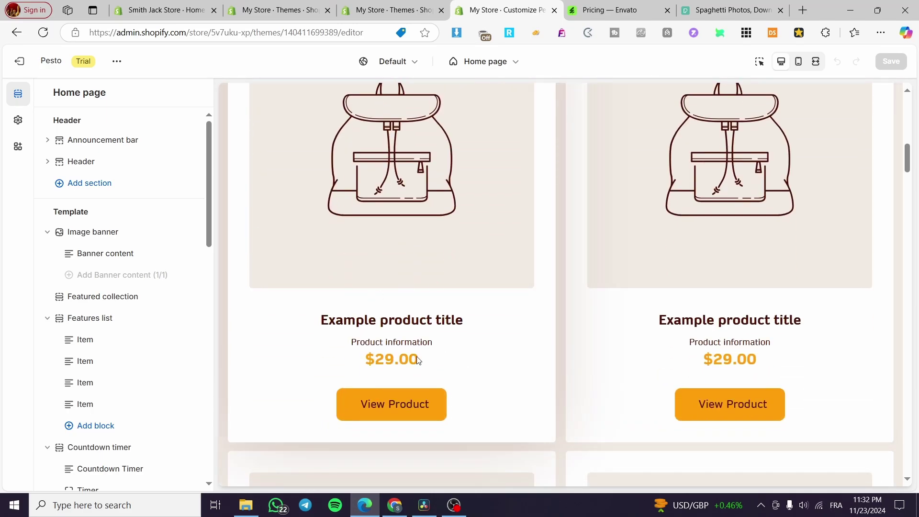
pyautogui.scroll(3, 555, 321)
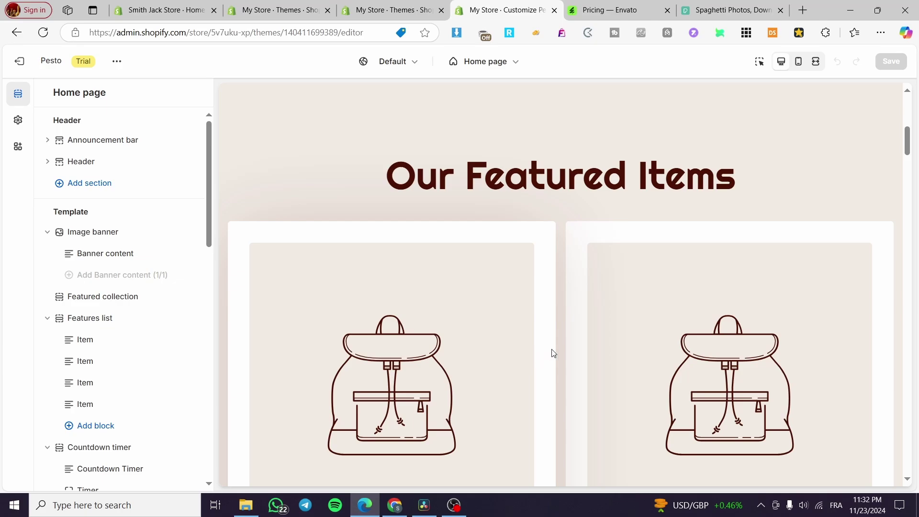
pyautogui.scroll(-5, 591, 352)
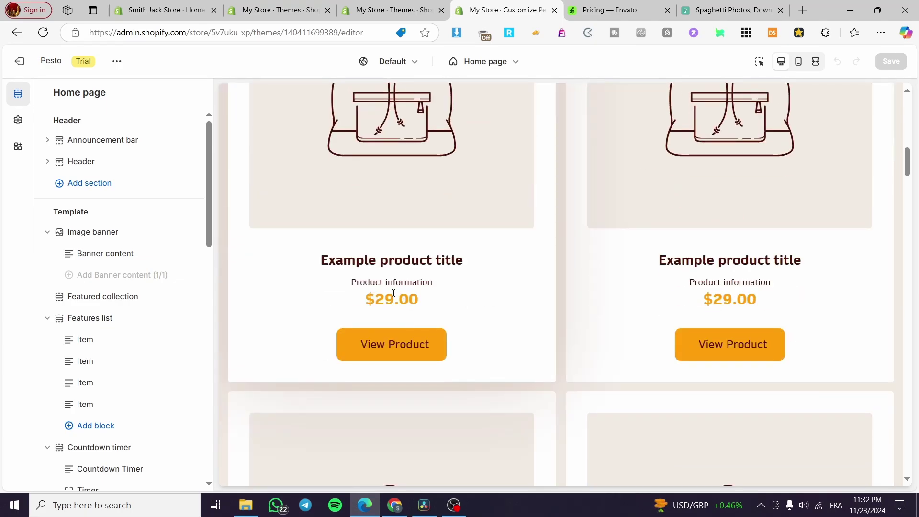
pyautogui.scroll(-5, 421, 279)
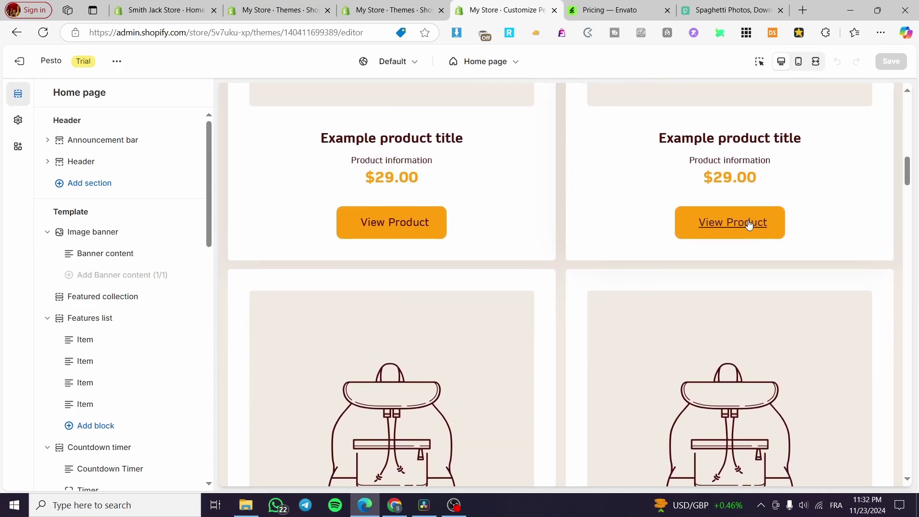
# Step: Examine the Pesto home page preview from the product cards through the features list and countdown timer to the collection list
pyautogui.scroll(-2, 708, 239)
pyautogui.scroll(-10, 678, 266)
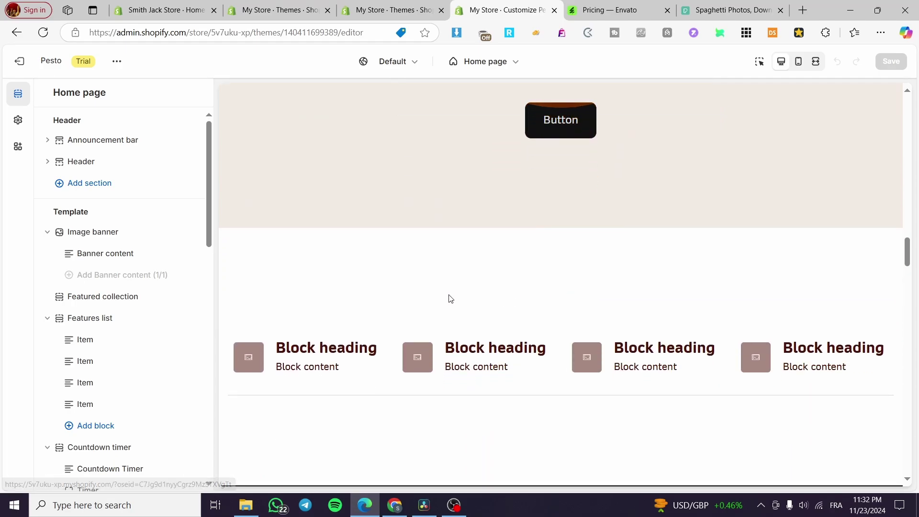
pyautogui.scroll(-5, 435, 283)
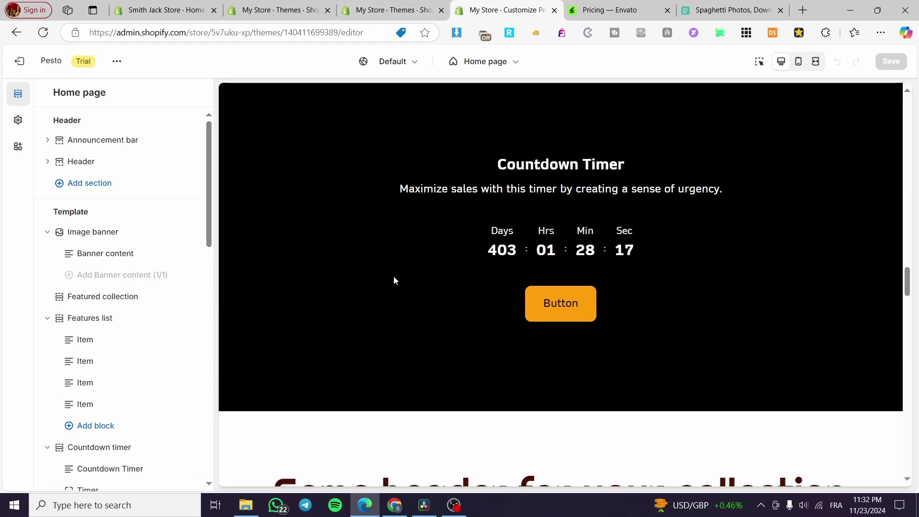
pyautogui.scroll(-10, 556, 341)
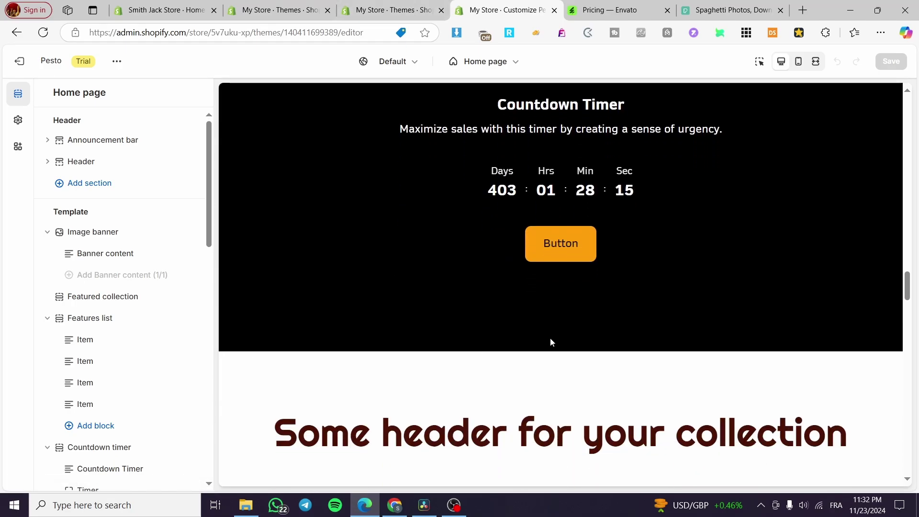
pyautogui.scroll(4, 538, 335)
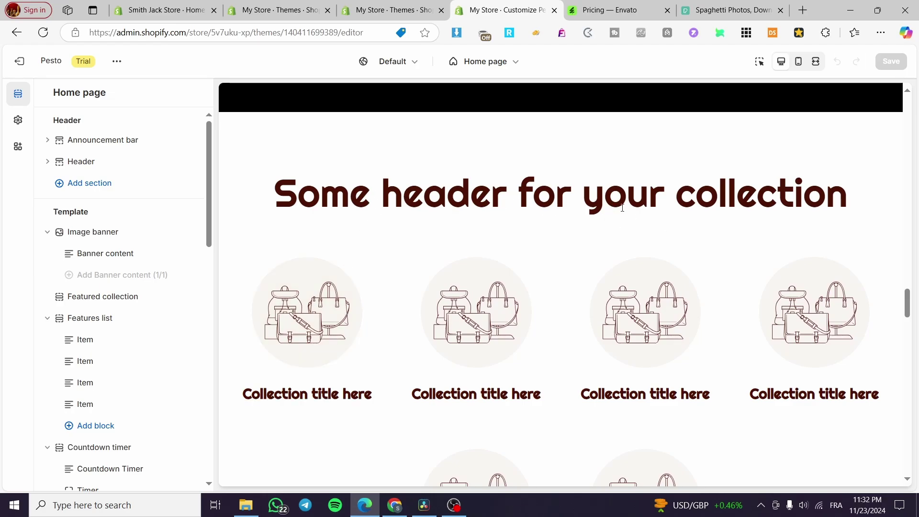
pyautogui.scroll(-1, 316, 282)
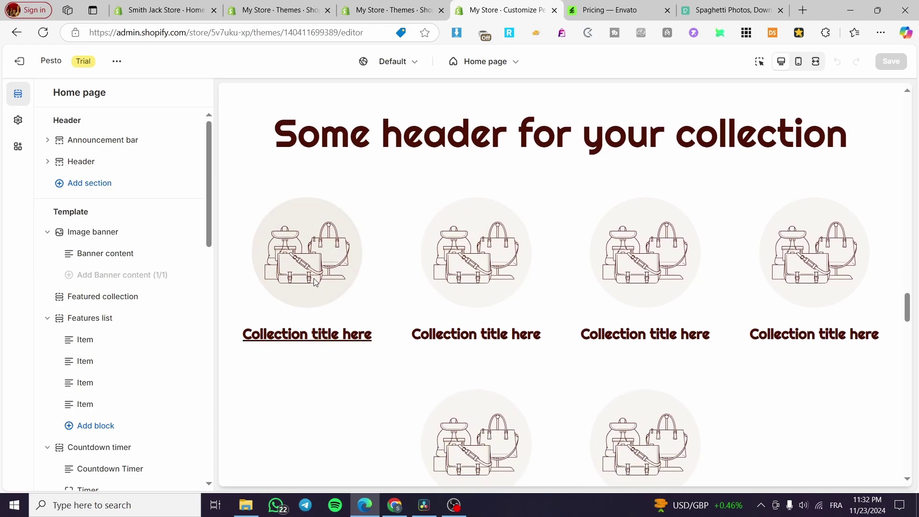
# Step: Check the first features list item's settings, return to the home page sections, and look through the collection list preview
pyautogui.click(120, 348)
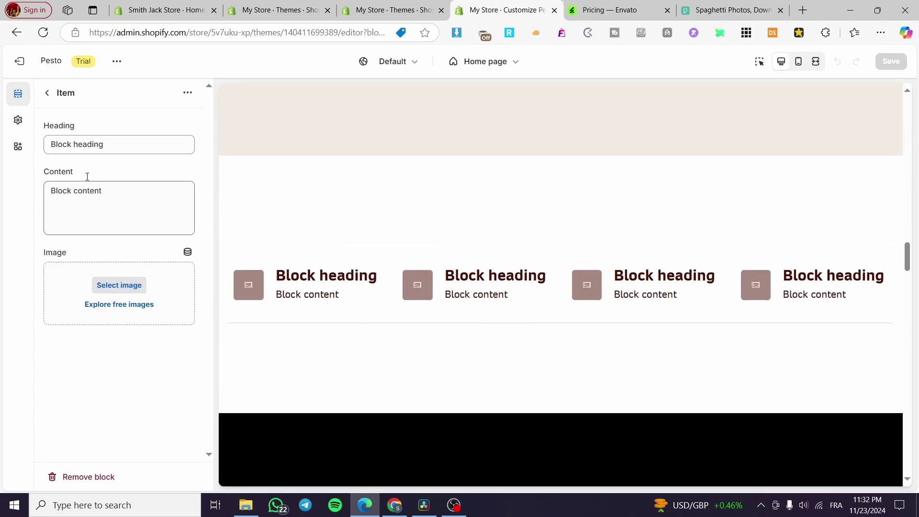
pyautogui.click(48, 96)
pyautogui.scroll(-5, 128, 271)
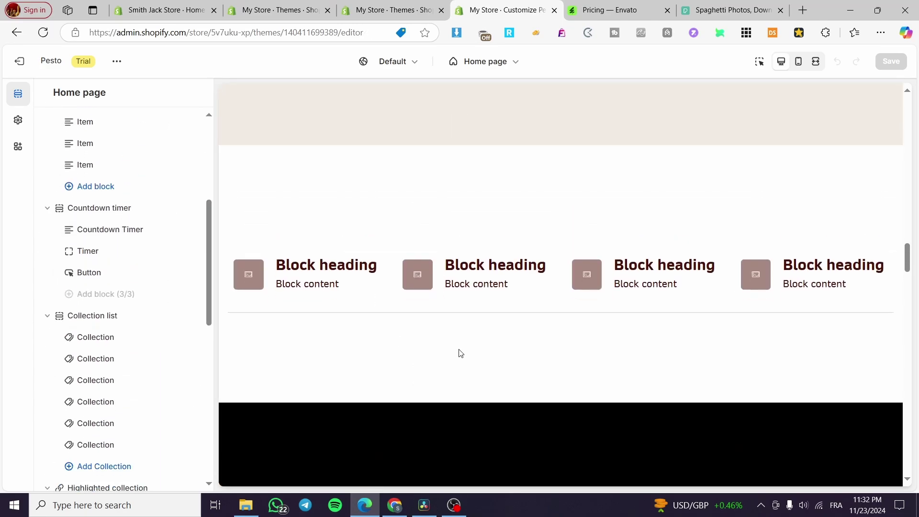
pyautogui.scroll(-6, 458, 353)
pyautogui.scroll(-10, 458, 353)
pyautogui.scroll(5, 539, 297)
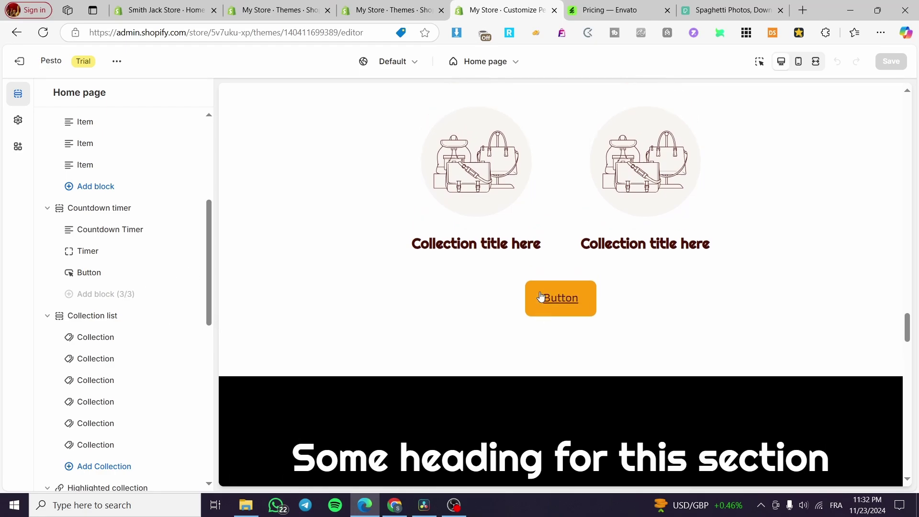
# Step: Review the Pesto section list from the collection list down to the footer and newsletter popup
pyautogui.scroll(-5, 177, 324)
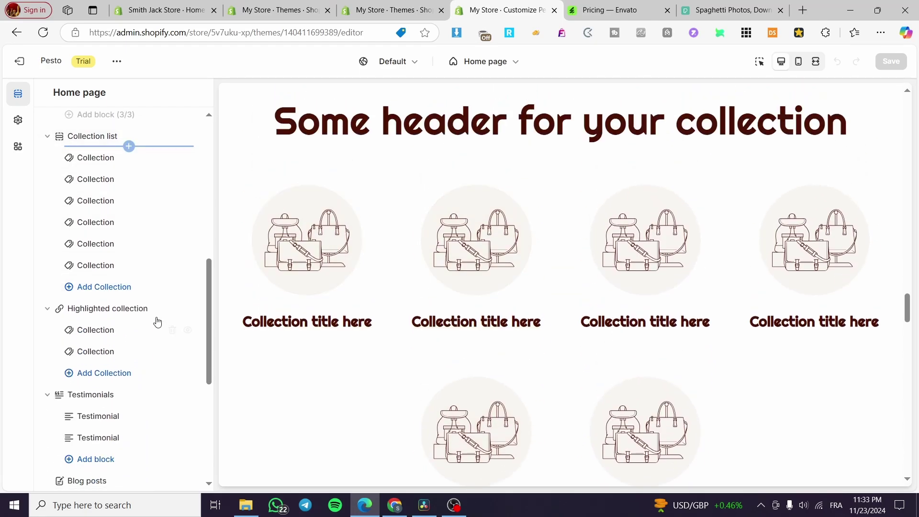
pyautogui.scroll(-2, 120, 316)
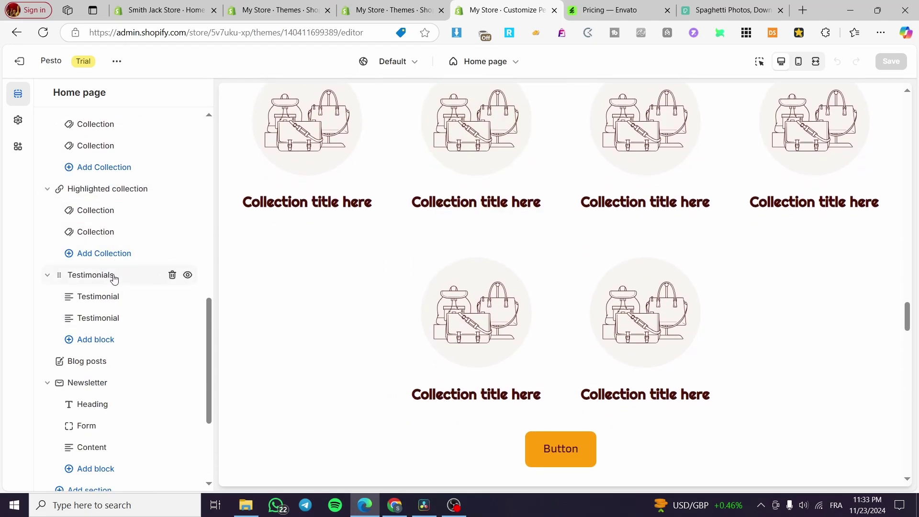
pyautogui.scroll(5, 426, 273)
pyautogui.scroll(-5, 427, 272)
pyautogui.scroll(-3, 125, 337)
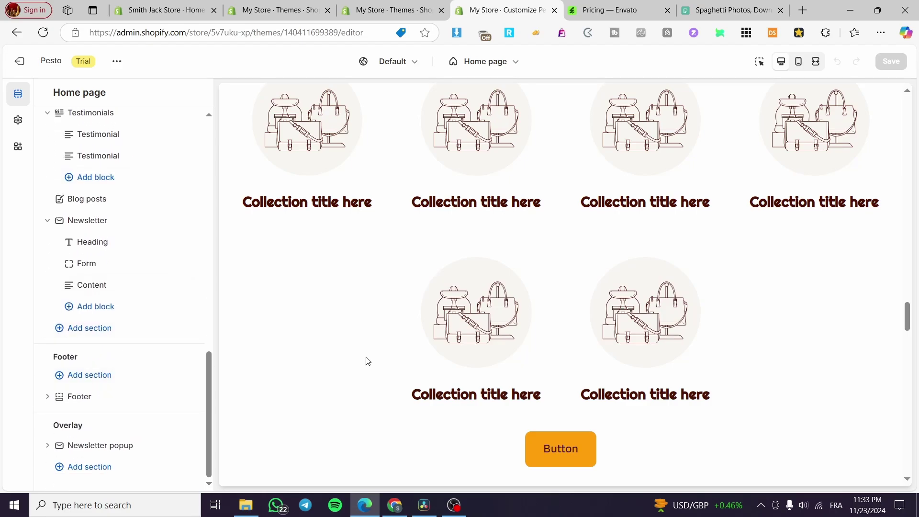
pyautogui.scroll(15, 367, 360)
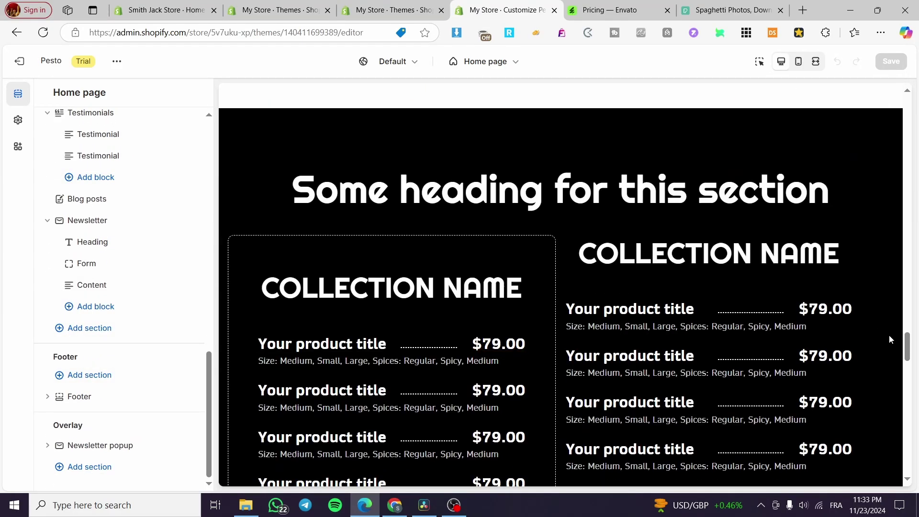
# Step: Inspect the highlighted collection's menu-style product titles, prices, sizes and spice options in the preview
pyautogui.scroll(-1, 909, 345)
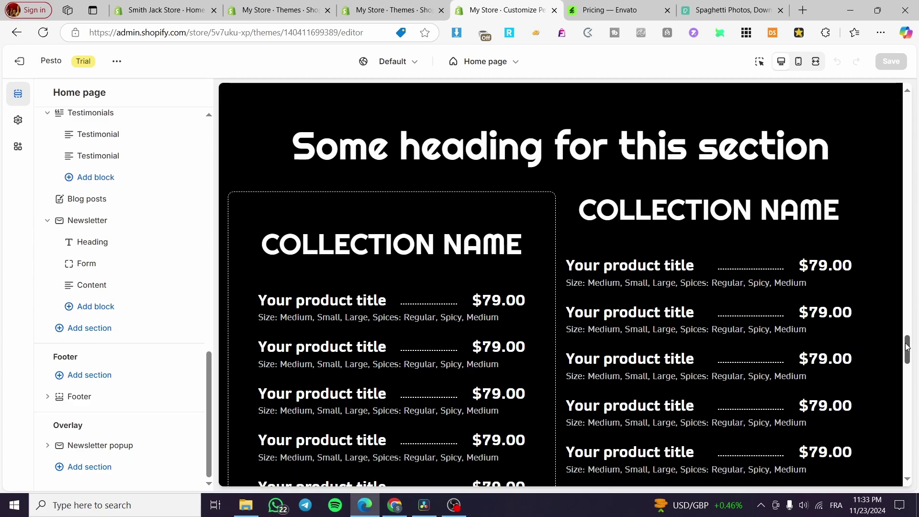
pyautogui.scroll(-1, 483, 300)
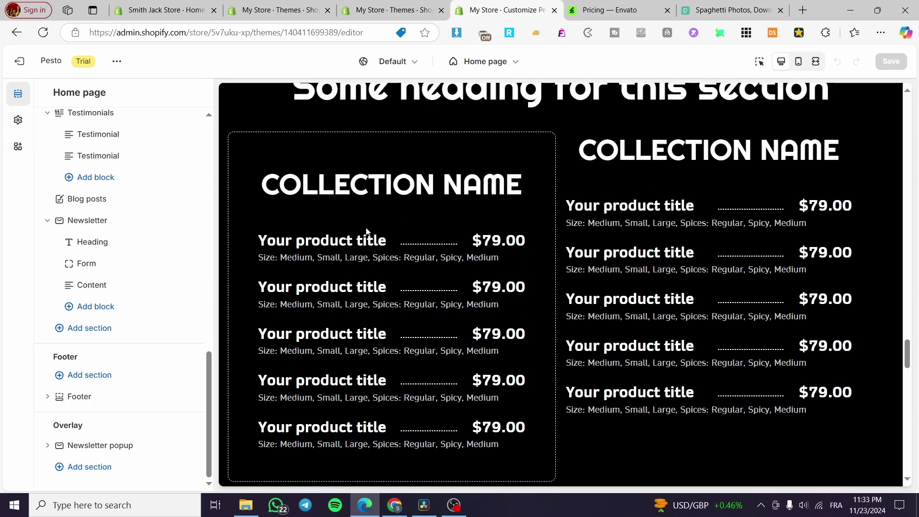
pyautogui.doubleClick(337, 241)
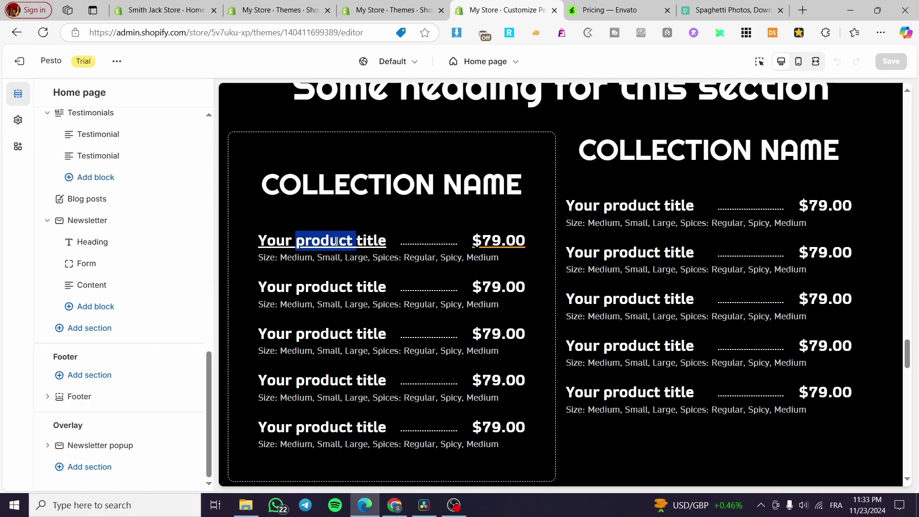
pyautogui.click(378, 241)
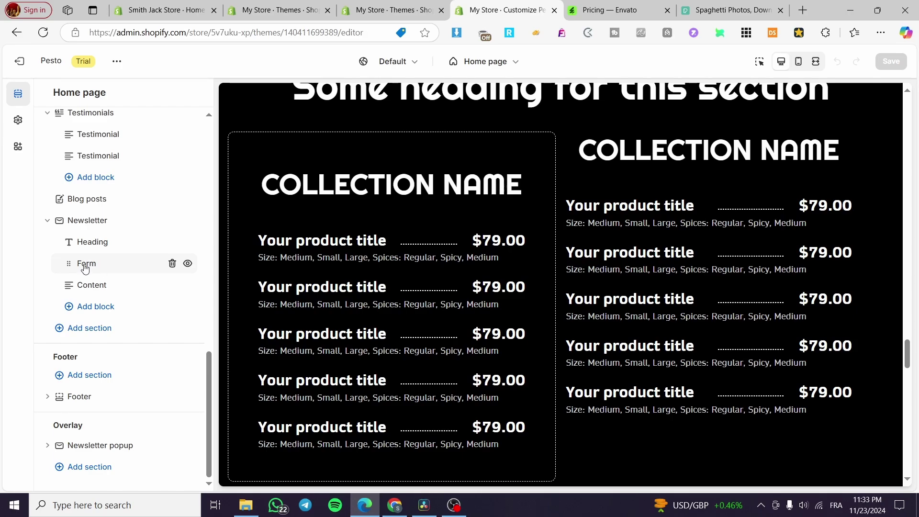
# Step: Look over the testimonials and blog posts in the preview and match the sections to the section list
pyautogui.scroll(4, 109, 266)
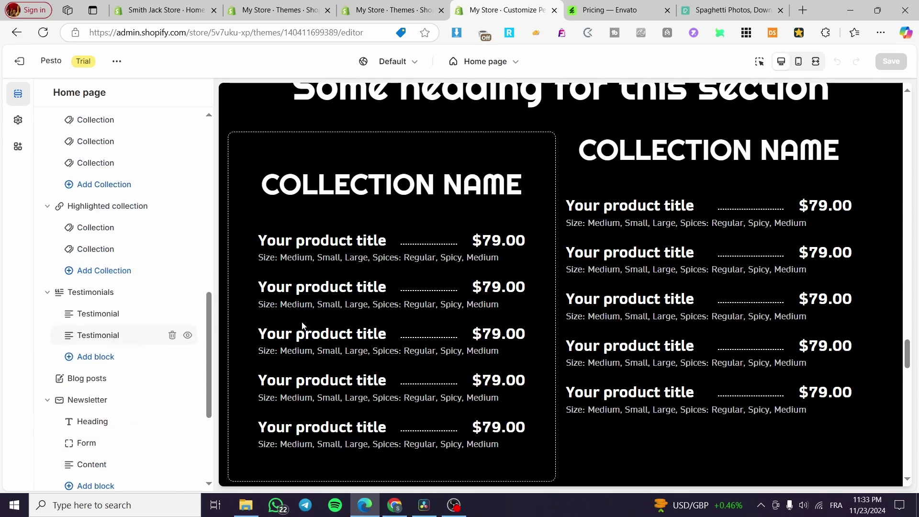
pyautogui.scroll(-5, 369, 327)
pyautogui.scroll(-10, 368, 327)
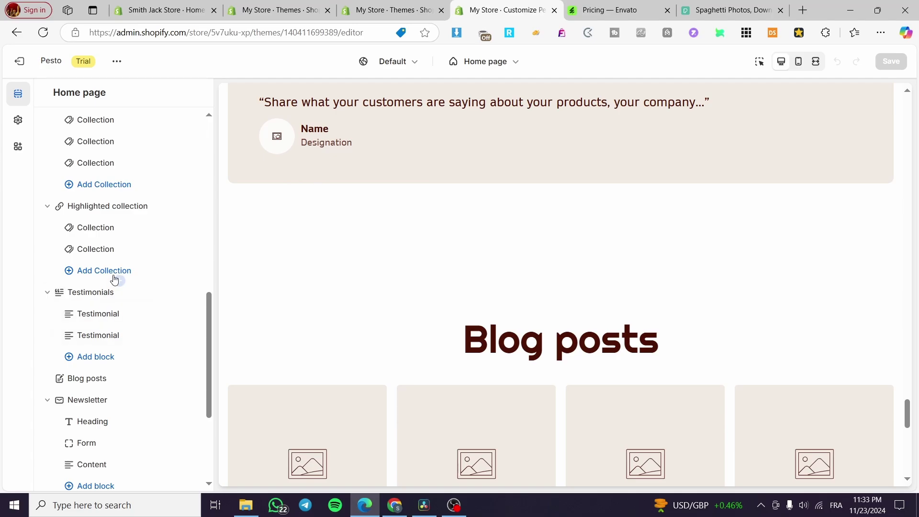
pyautogui.scroll(2, 116, 273)
pyautogui.scroll(8, 418, 301)
pyautogui.scroll(8, 418, 301)
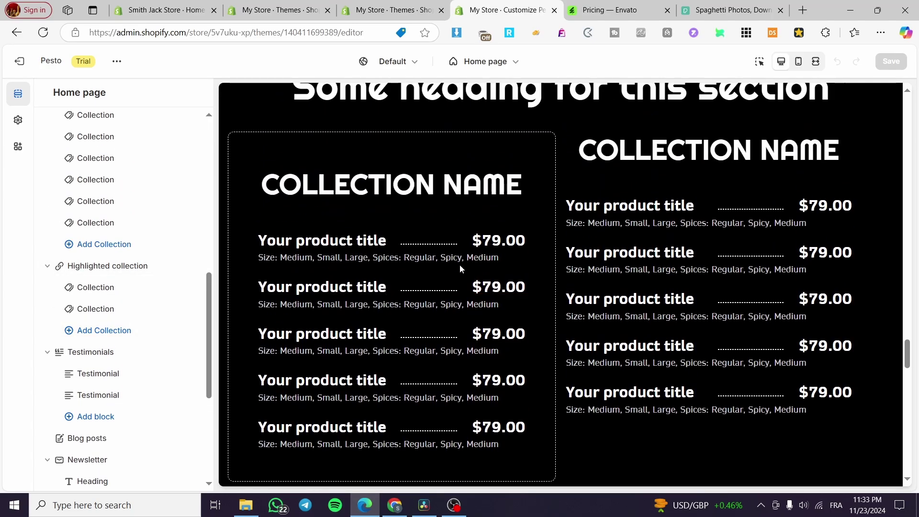
# Step: Re-examine the highlighted collection's heading and product lists, and return to the banner at the start of the Pesto home page
pyautogui.doubleClick(461, 187)
pyautogui.scroll(3, 461, 187)
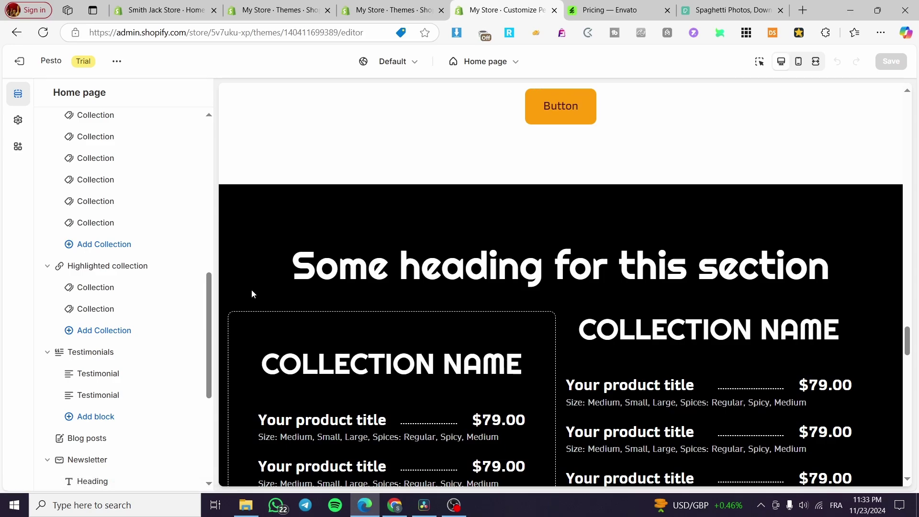
pyautogui.scroll(2, 138, 311)
pyautogui.scroll(-6, 129, 314)
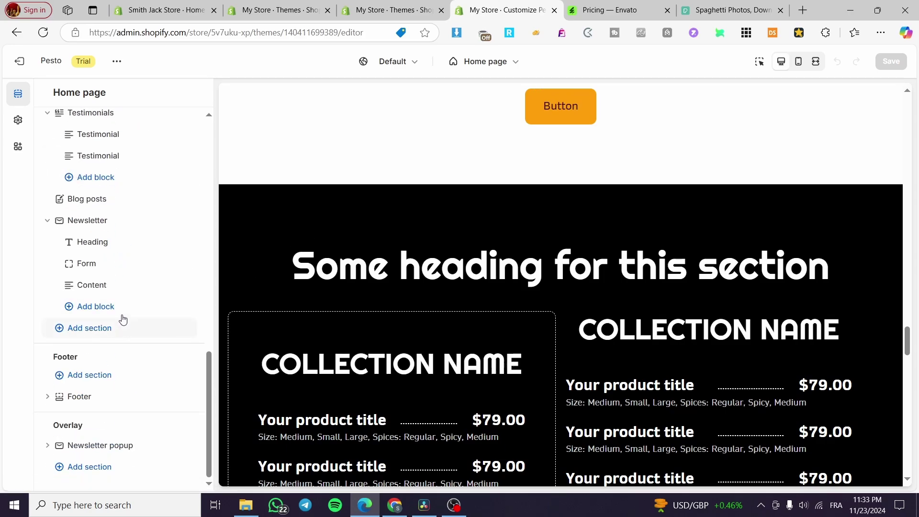
pyautogui.scroll(-5, 529, 355)
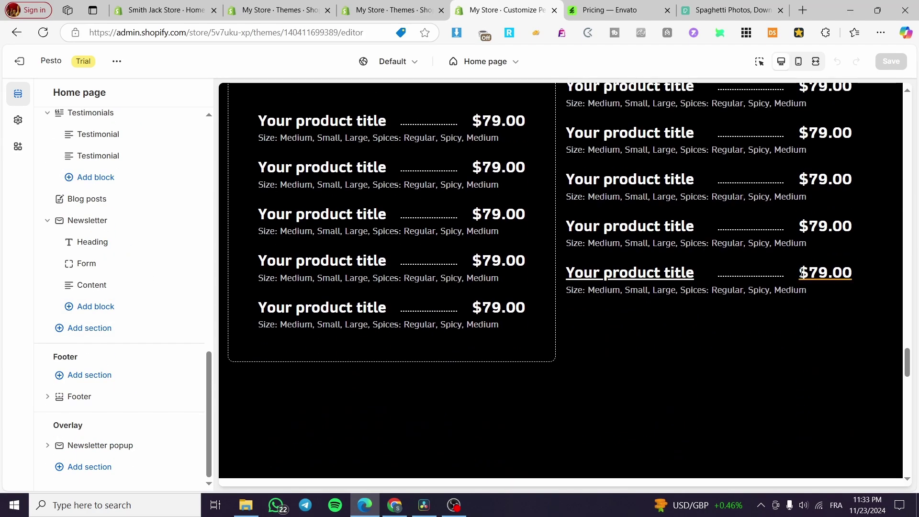
pyautogui.moveTo(681, 271); pyautogui.dragTo(661, 272)
pyautogui.click(689, 315)
pyautogui.scroll(10, 511, 359)
pyautogui.scroll(15, 511, 358)
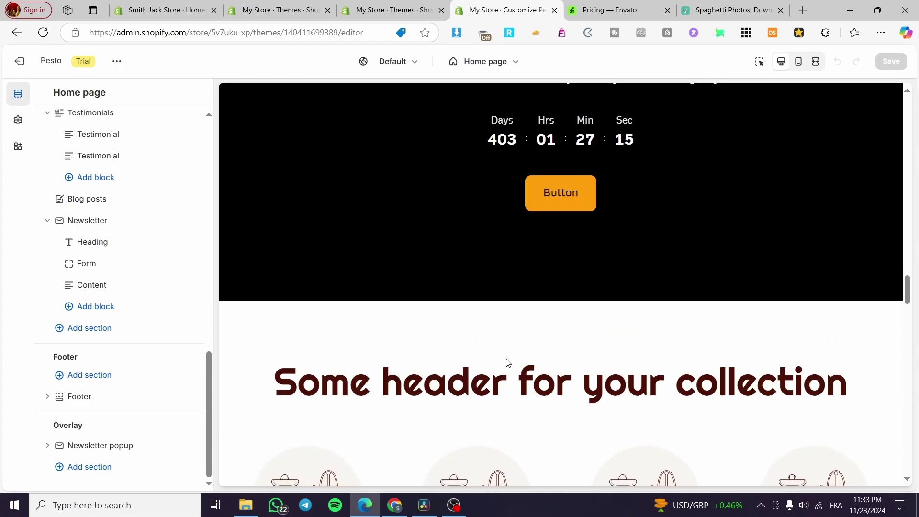
pyautogui.scroll(5, 512, 361)
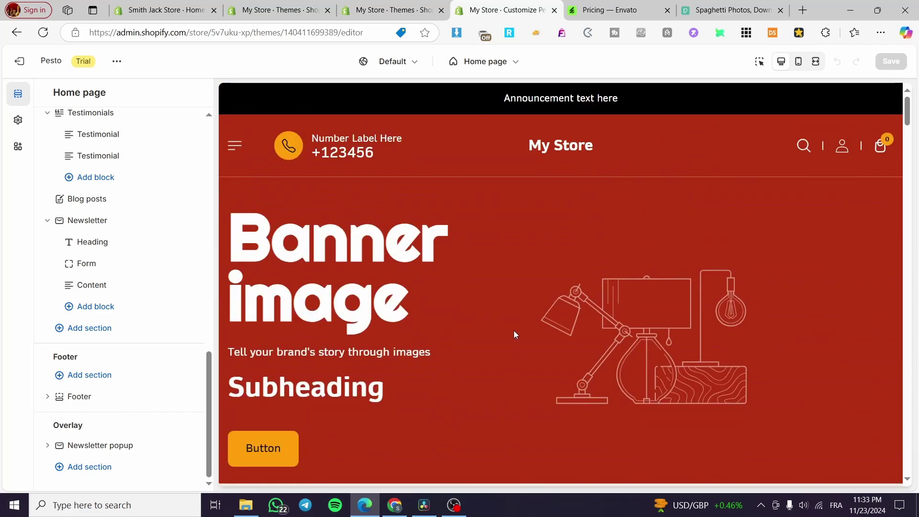
# Step: Leave the Pesto editor, open the live Dawn theme for customization and look over its home page
pyautogui.click(15, 58)
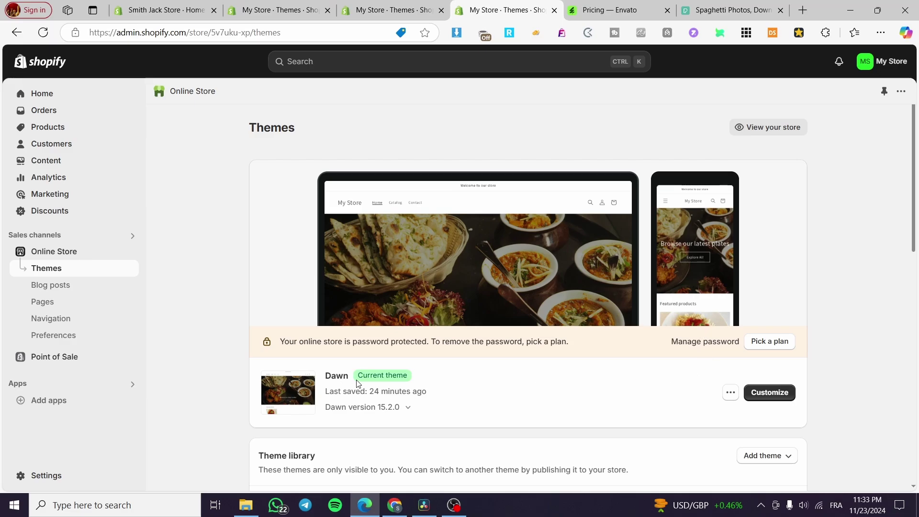
pyautogui.click(768, 393)
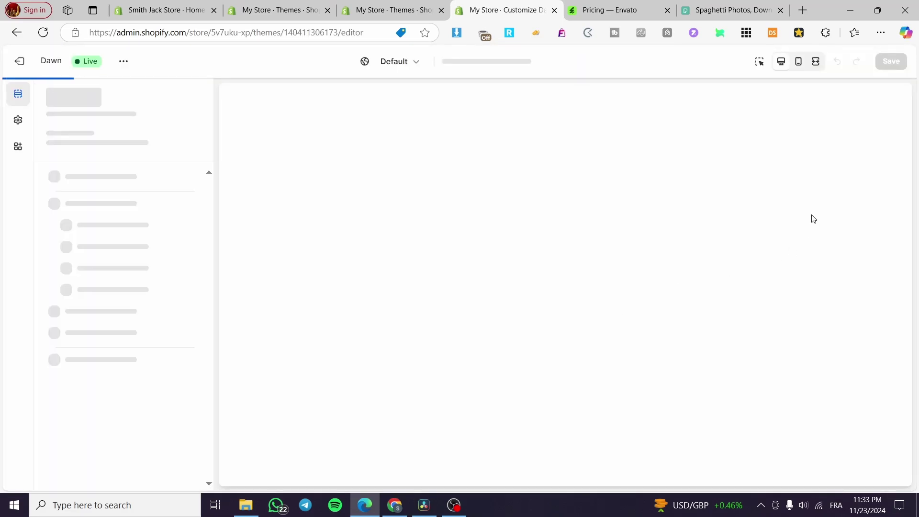
pyautogui.scroll(-5, 479, 307)
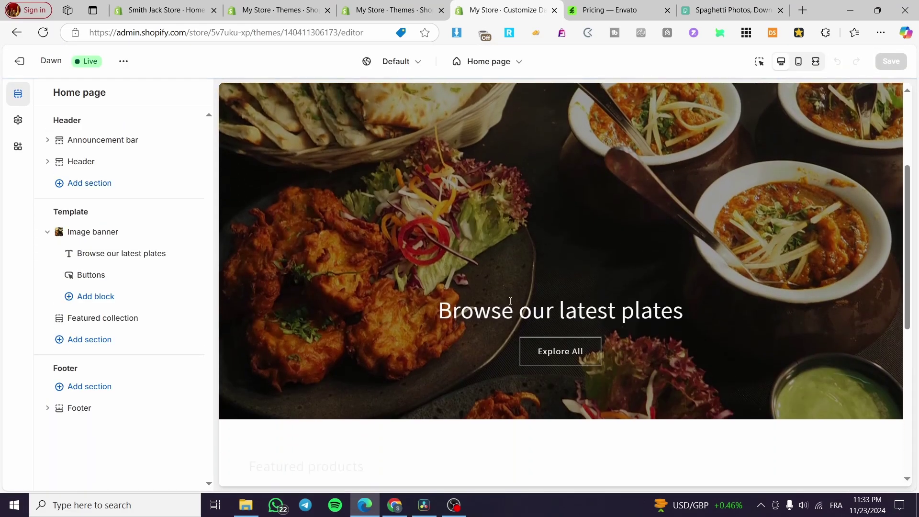
pyautogui.scroll(-4, 520, 309)
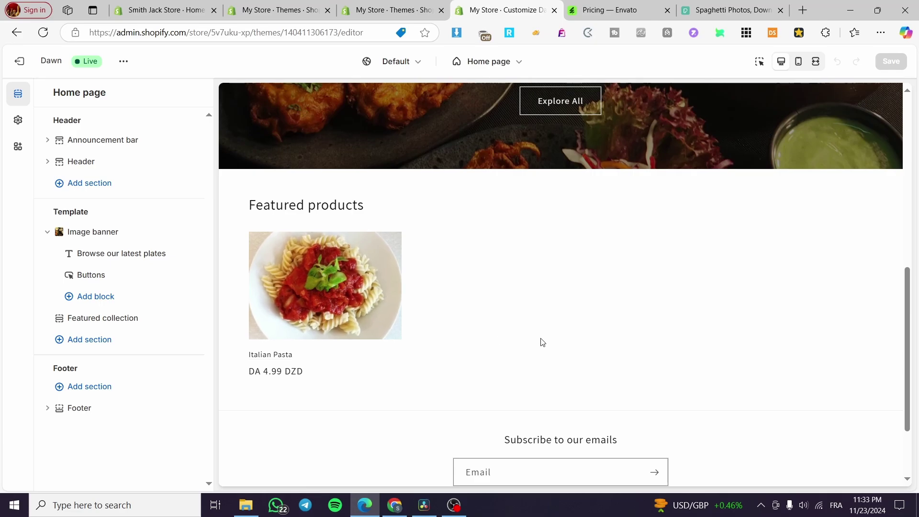
pyautogui.scroll(3, 493, 333)
pyautogui.scroll(-2, 503, 340)
# Step: Set the Featured collection section's color scheme to Scheme 3 and return to the home page sections
pyautogui.moveTo(86, 264)
pyautogui.click(85, 322)
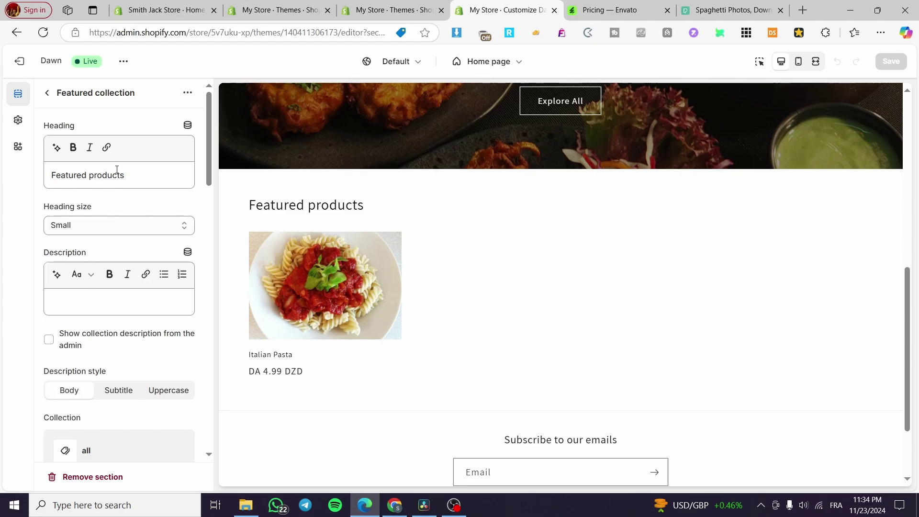
pyautogui.scroll(-10, 144, 207)
pyautogui.scroll(-3, 143, 237)
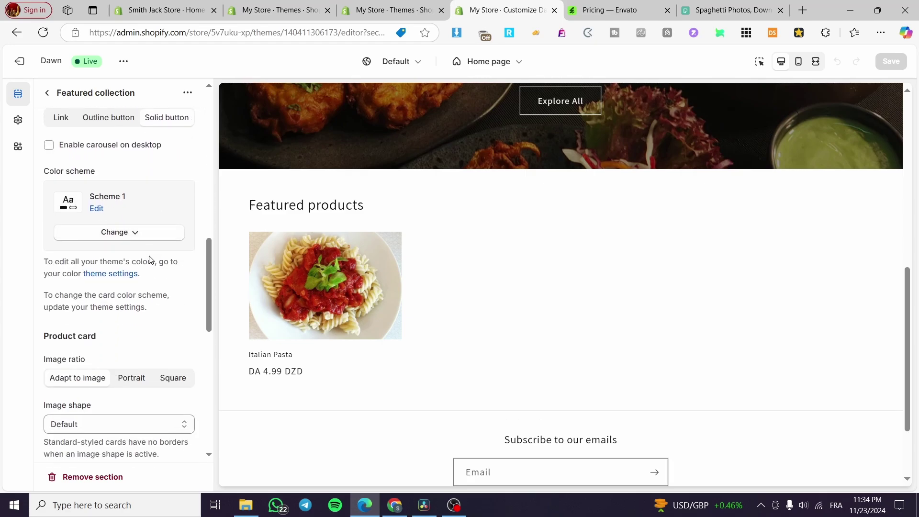
pyautogui.click(115, 231)
pyautogui.click(114, 325)
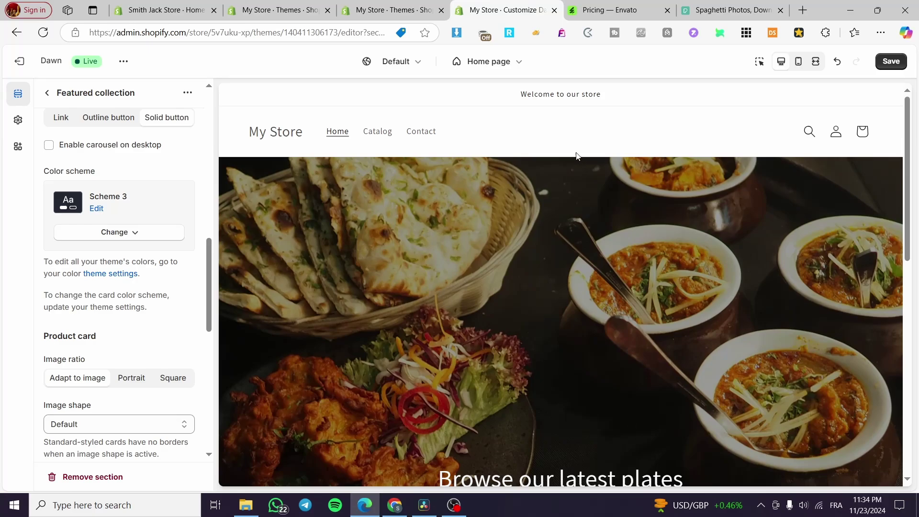
pyautogui.click(47, 93)
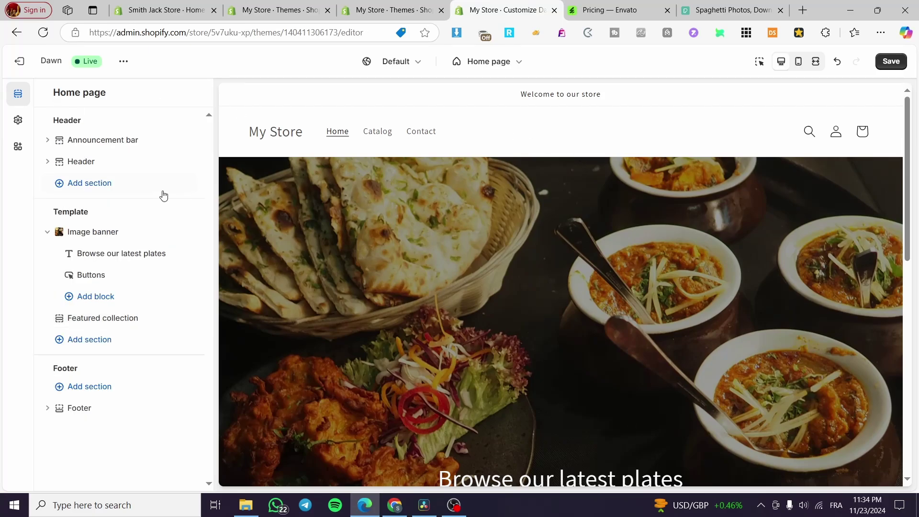
# Step: Set the header's color scheme to Scheme 3 and check the home page preview
pyautogui.click(87, 160)
pyautogui.scroll(-5, 139, 217)
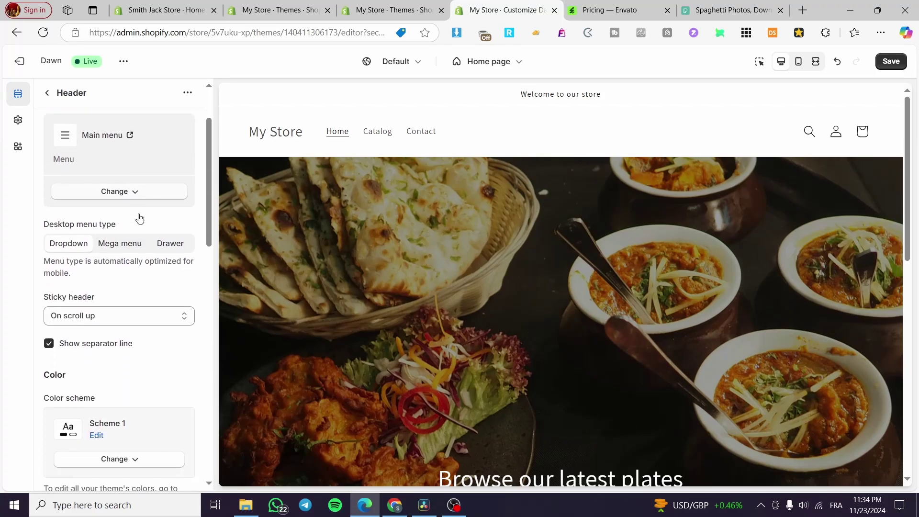
pyautogui.click(128, 310)
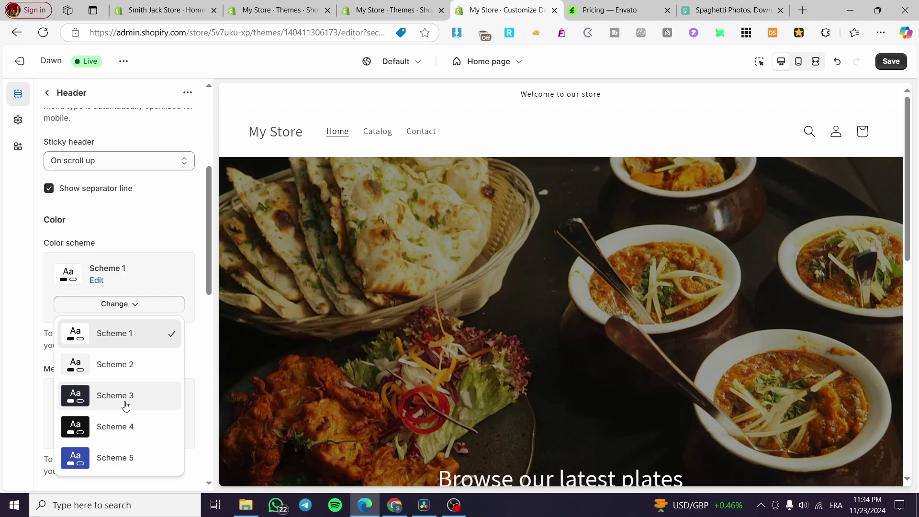
pyautogui.click(123, 406)
pyautogui.scroll(-10, 581, 276)
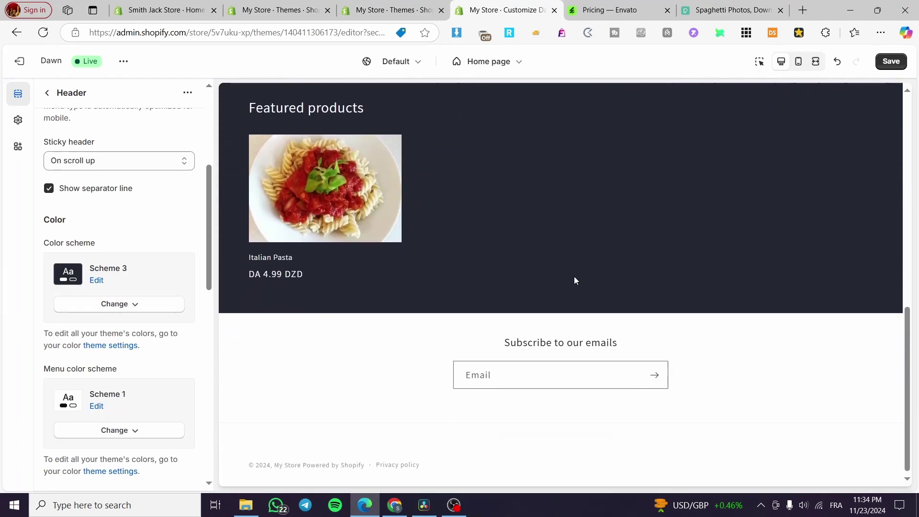
# Step: Set the footer's color scheme to Scheme 3 and save the theme changes
pyautogui.scroll(-8, 122, 218)
pyautogui.click(47, 92)
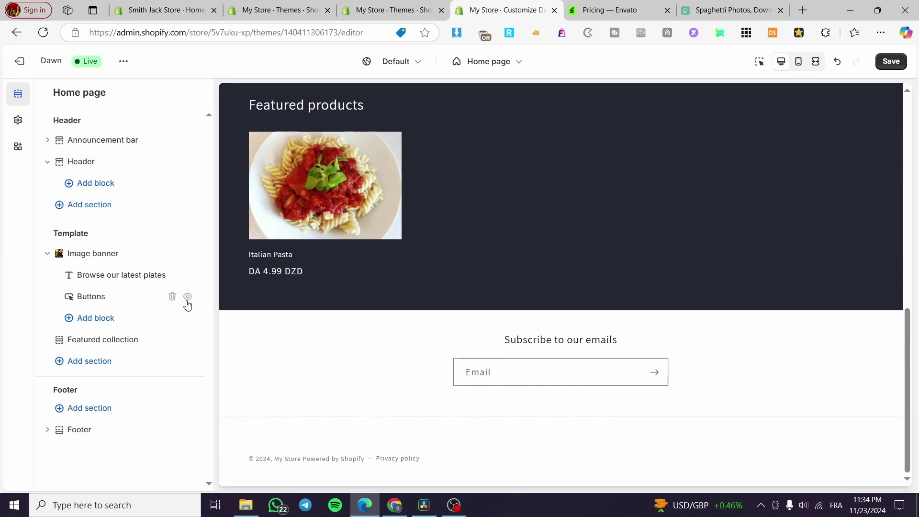
pyautogui.click(80, 428)
pyautogui.scroll(-5, 100, 276)
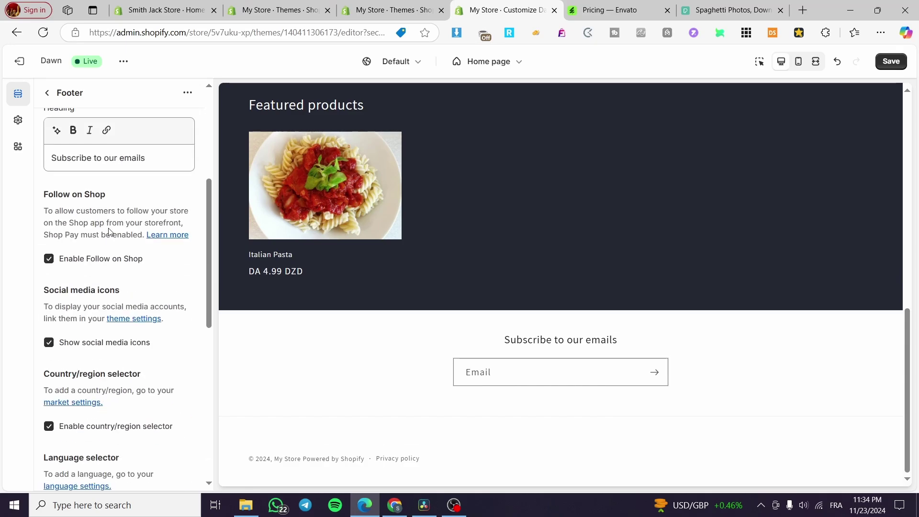
pyautogui.scroll(5, 110, 268)
pyautogui.click(133, 187)
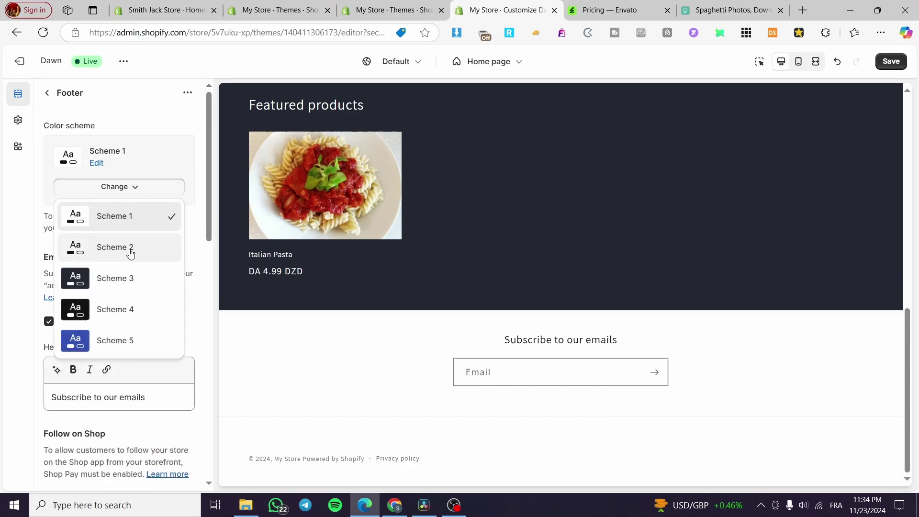
pyautogui.click(130, 281)
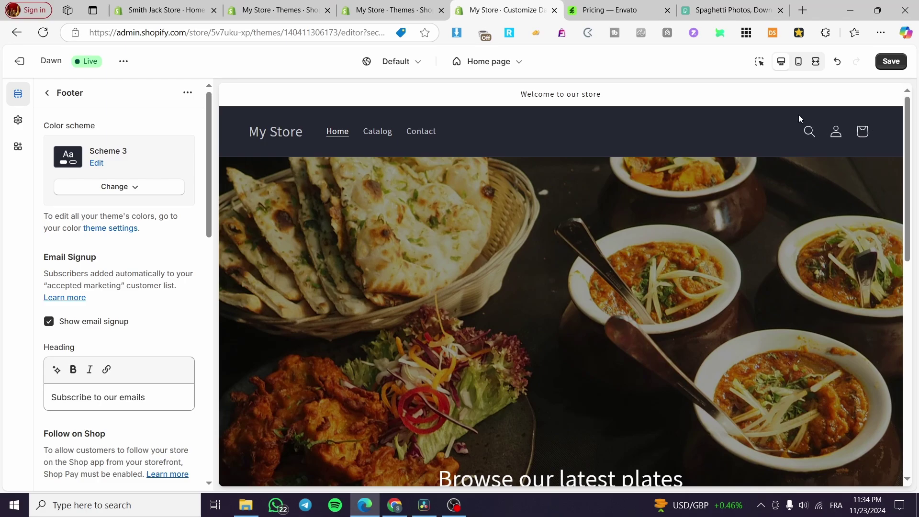
pyautogui.click(889, 62)
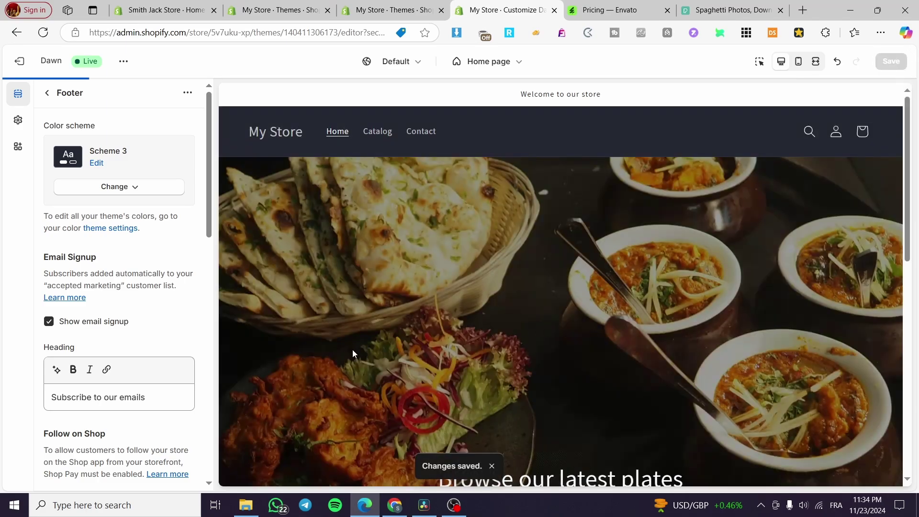
# Step: Return to the home page sections and look over the section types available for the template, without adding one
pyautogui.click(46, 93)
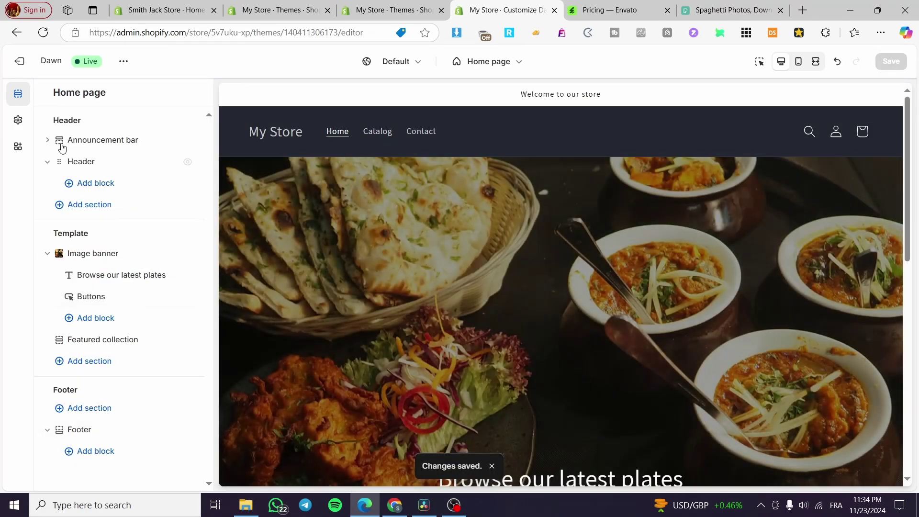
pyautogui.click(90, 361)
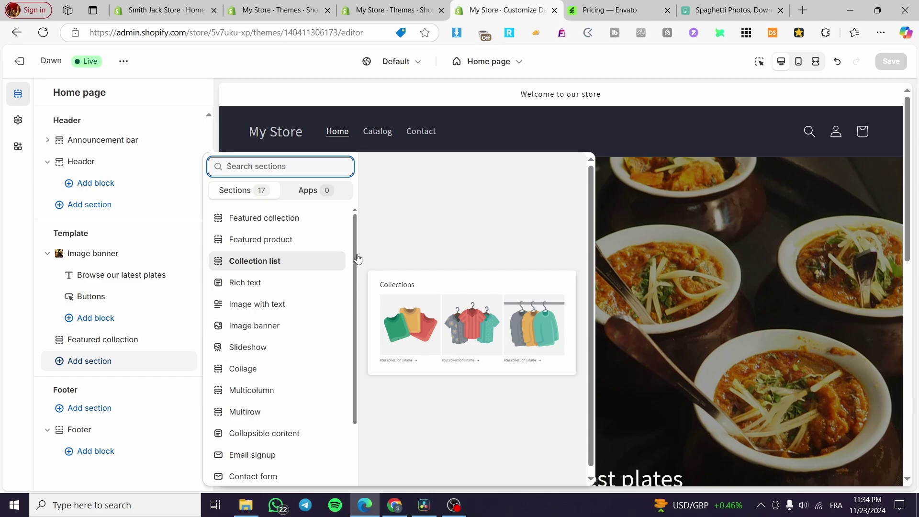
pyautogui.click(635, 92)
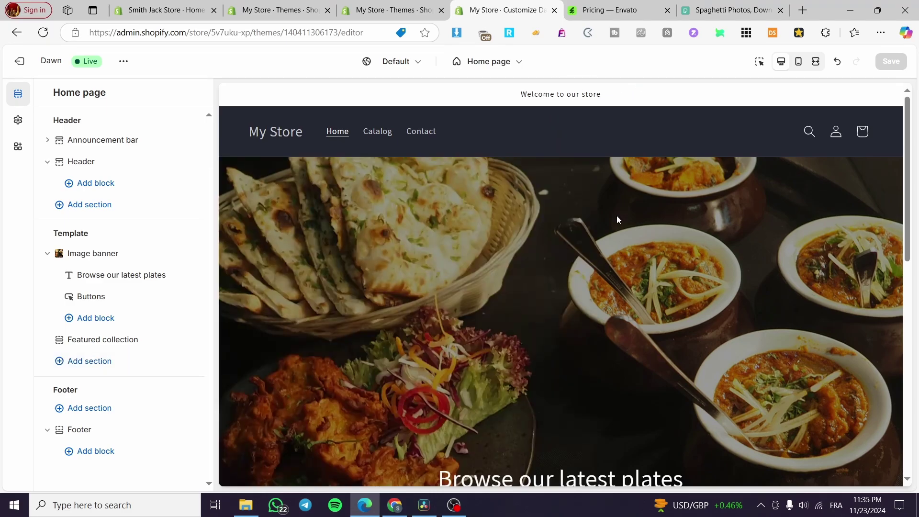